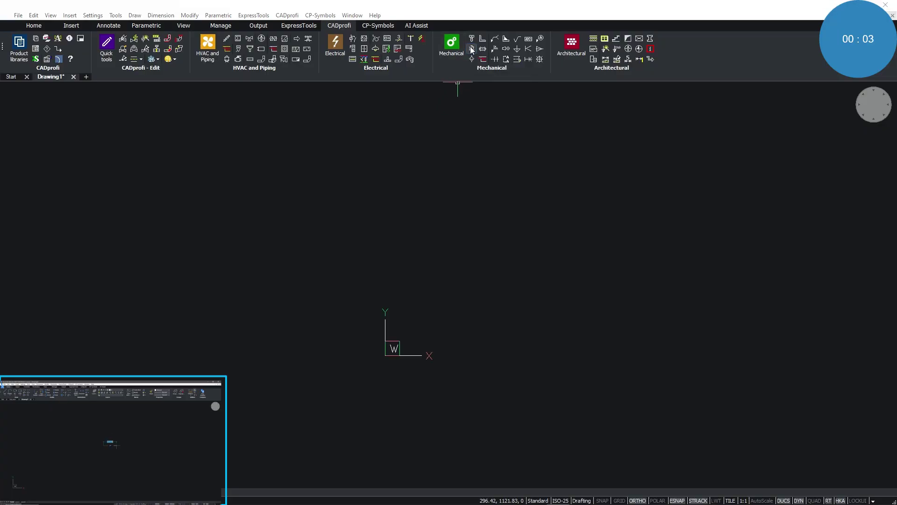
Insert a 610.0 x 12 DIN torospherical dished end below the origin, rotated to open upward.
{"action": "left_click", "coordinate": [471, 49]}
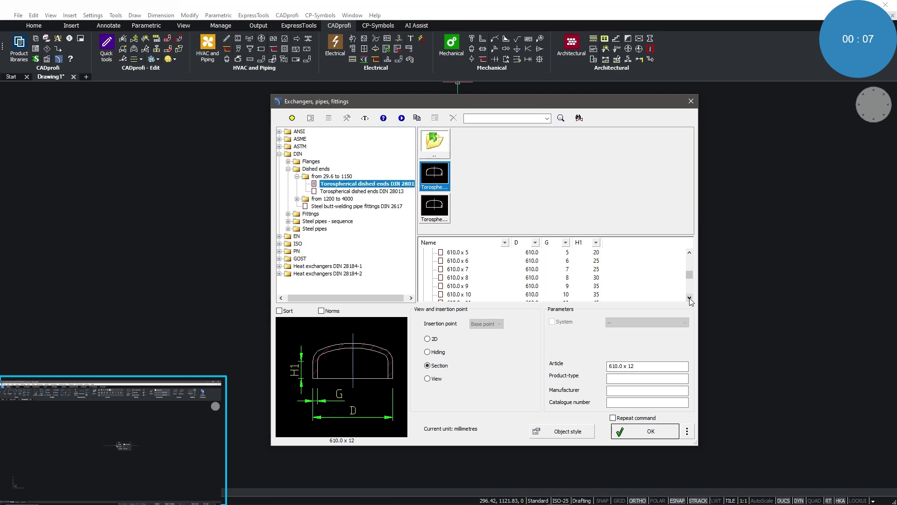
{"action": "scroll", "coordinate": [585, 287], "scroll_direction": "down", "scroll_amount": 1}
{"action": "left_click", "coordinate": [479, 287]}
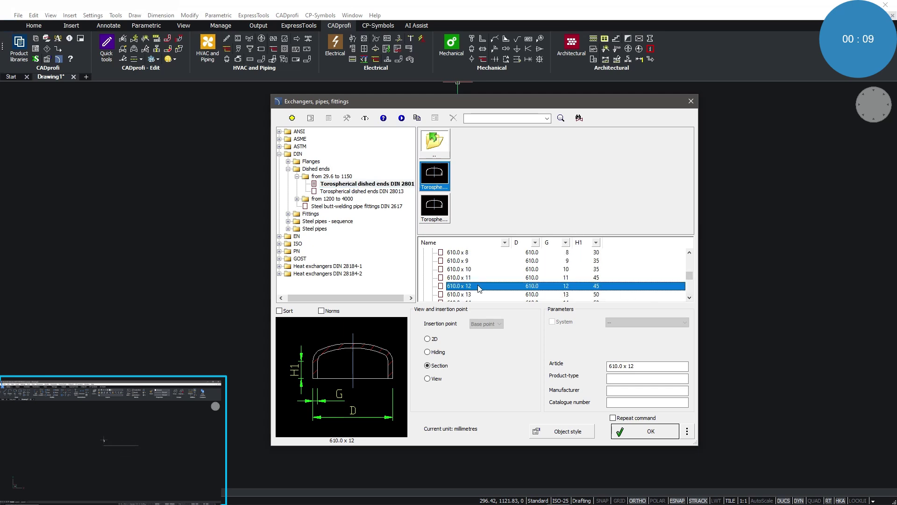
{"action": "left_click", "coordinate": [630, 428]}
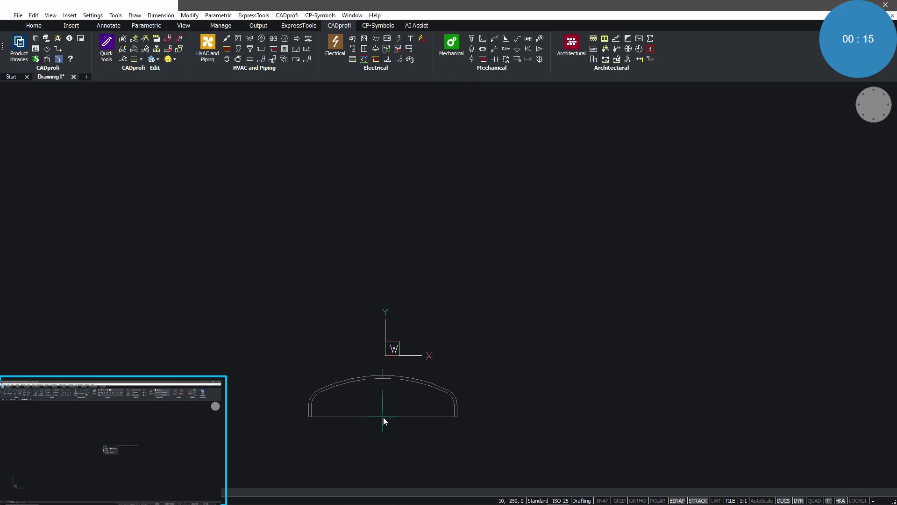
{"action": "left_click", "coordinate": [377, 425]}
{"action": "key", "text": "F8"}
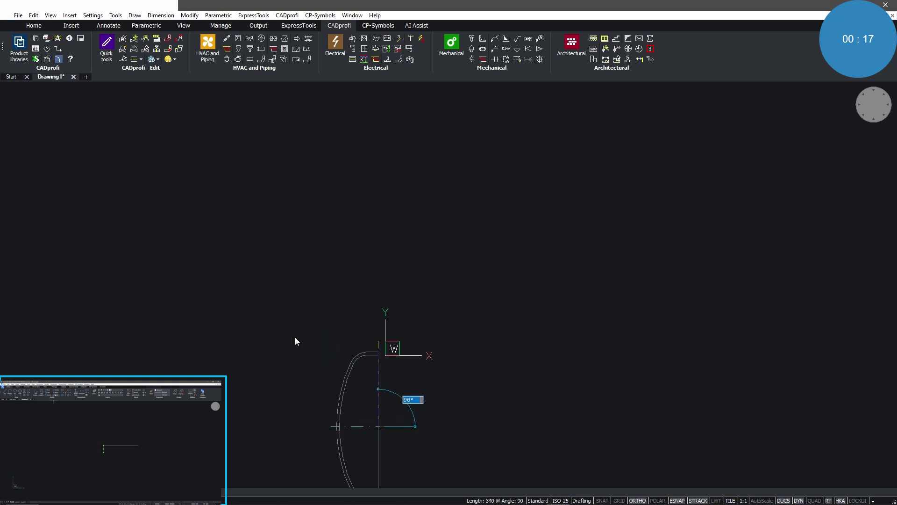
{"action": "left_click", "coordinate": [153, 357]}
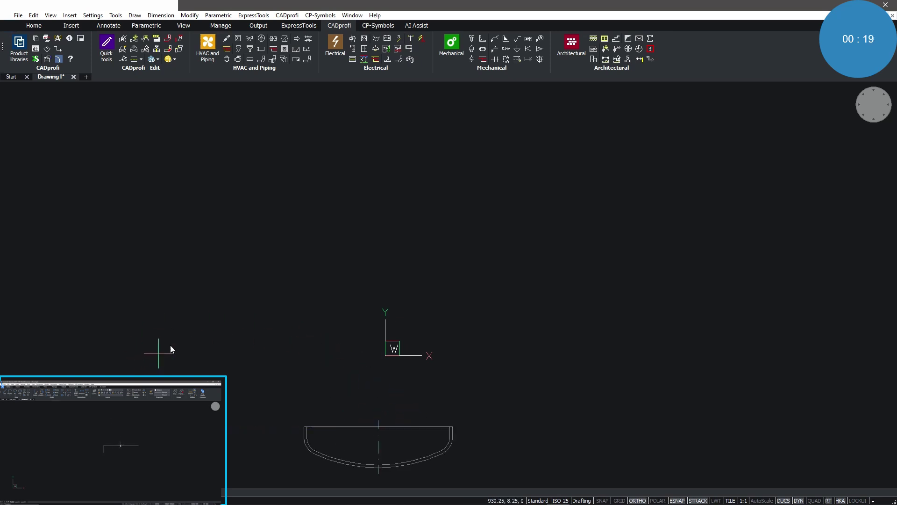
Draw a 610.0 x 12.5 DIN 10297-1 stainless steel pipe shell rising about 600 mm from the dished end.
{"action": "left_click", "coordinate": [473, 49]}
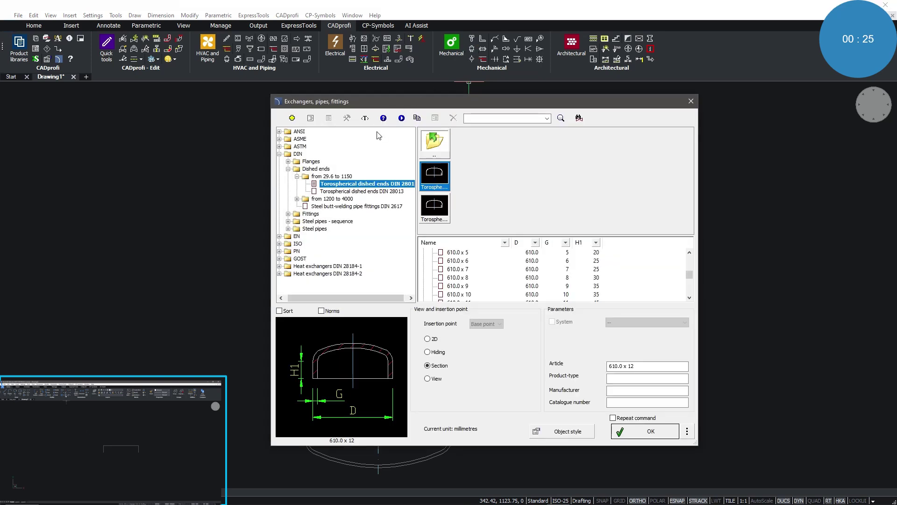
{"action": "left_click", "coordinate": [288, 229]}
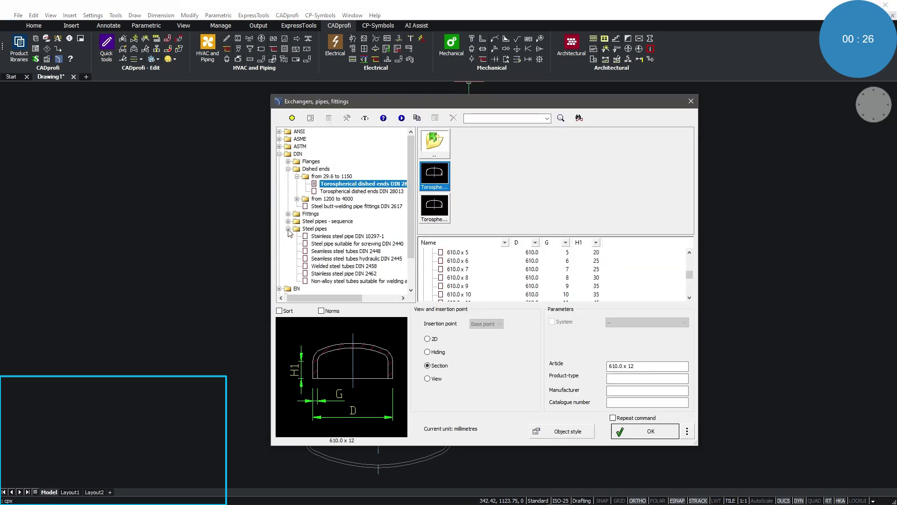
{"action": "left_click", "coordinate": [322, 237]}
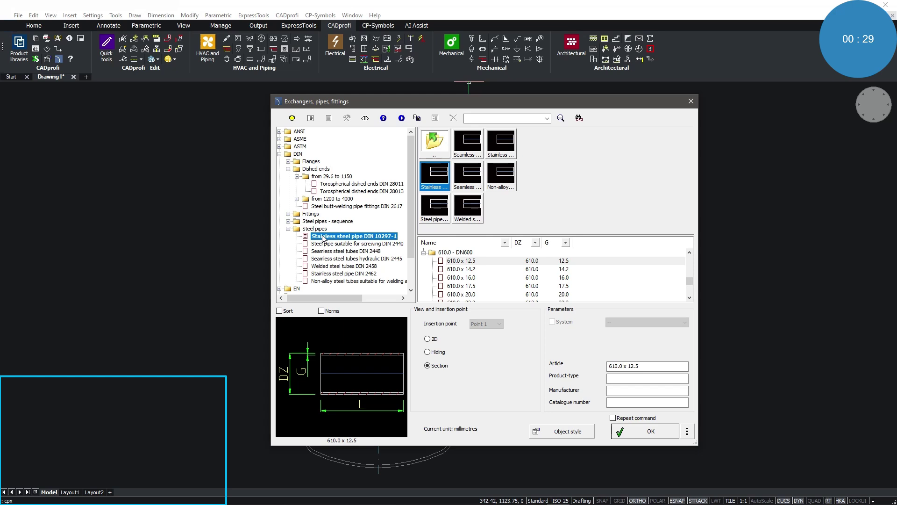
{"action": "left_click", "coordinate": [459, 263]}
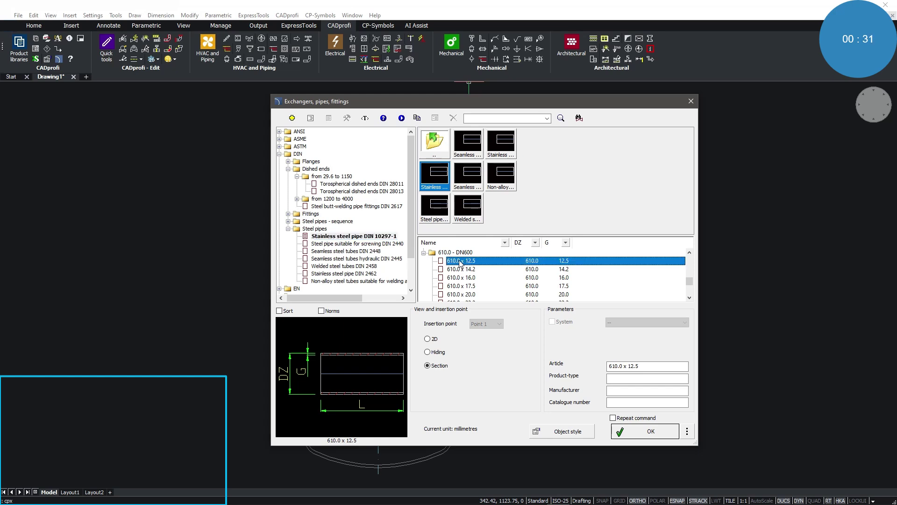
{"action": "left_click", "coordinate": [644, 431]}
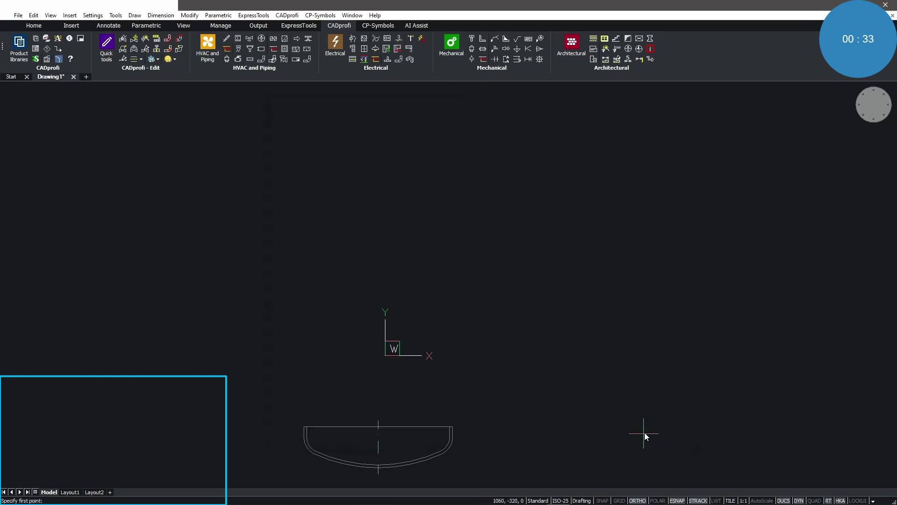
{"action": "left_click", "coordinate": [377, 430]}
{"action": "type", "text": "500"}
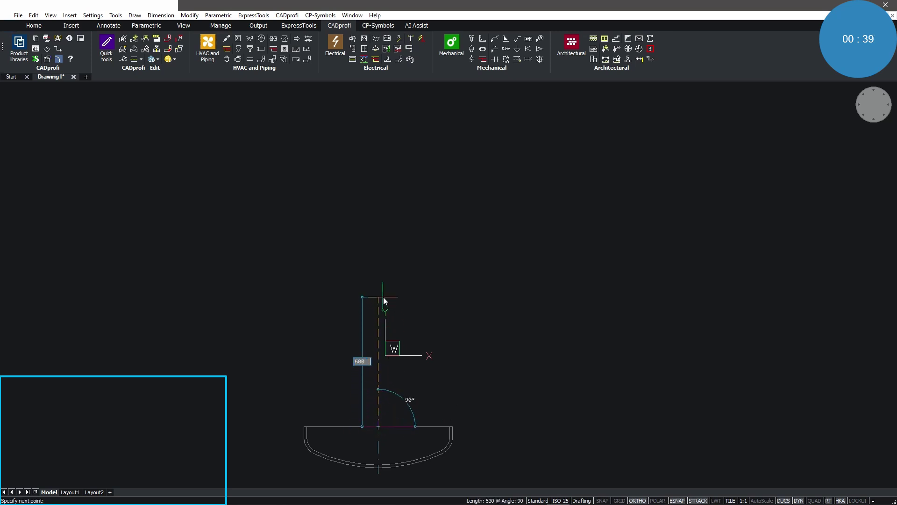
{"action": "left_click", "coordinate": [383, 298]}
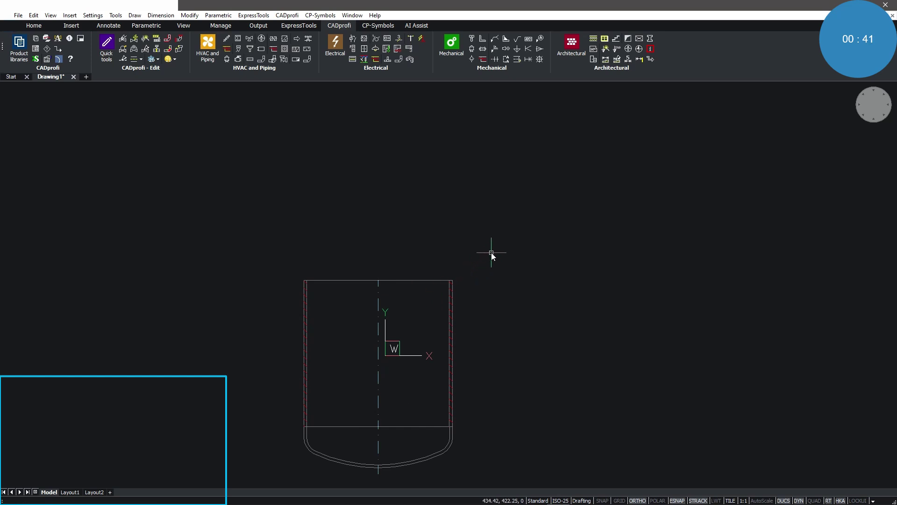
Mirror the dished end and shell upward about a horizontal line at the shell top, keeping the originals.
{"action": "type", "text": "mirror"}
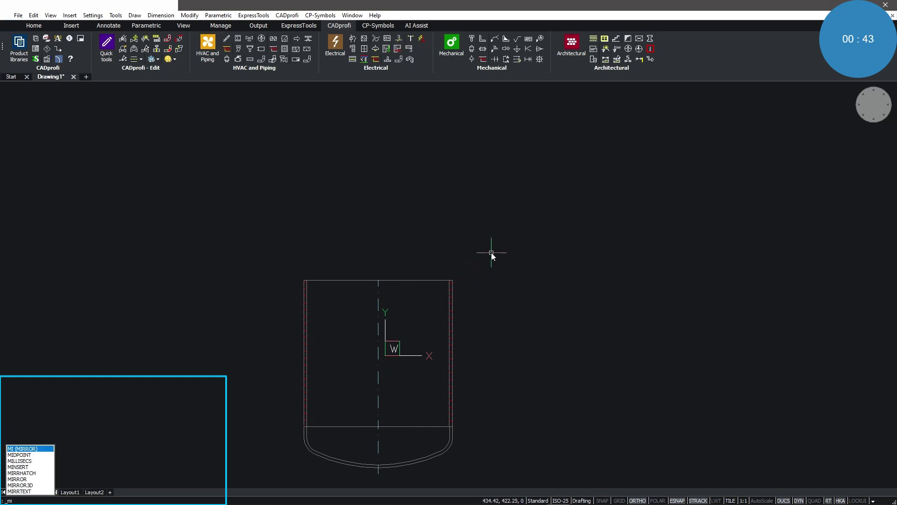
{"action": "key", "text": "Return"}
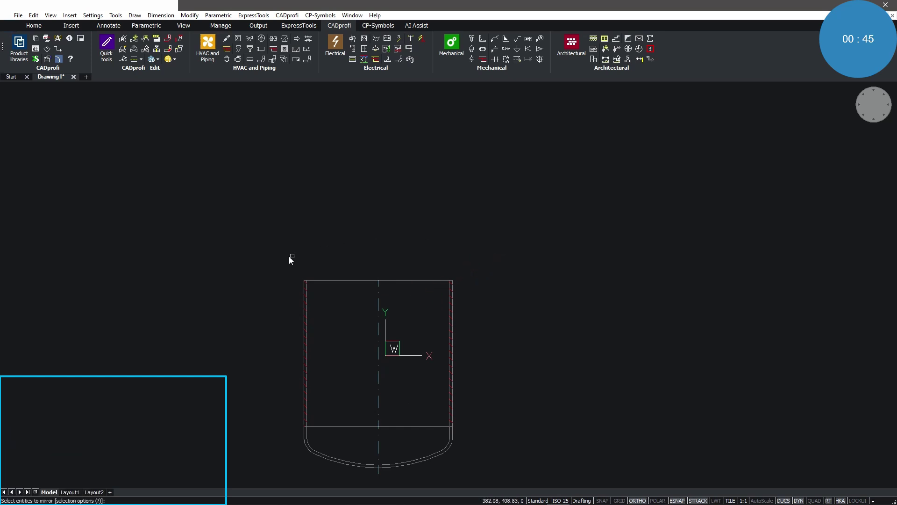
{"action": "left_click", "coordinate": [279, 261]}
{"action": "left_click", "coordinate": [481, 479]}
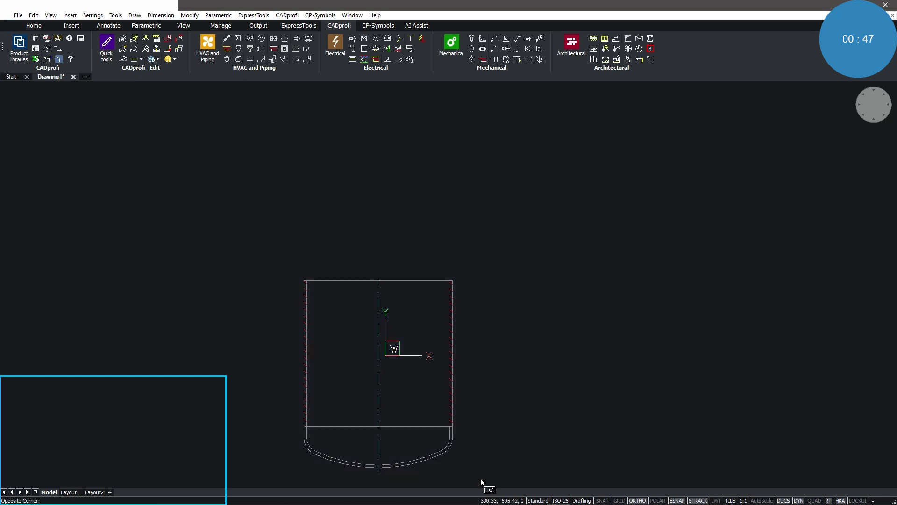
{"action": "key", "text": "Return"}
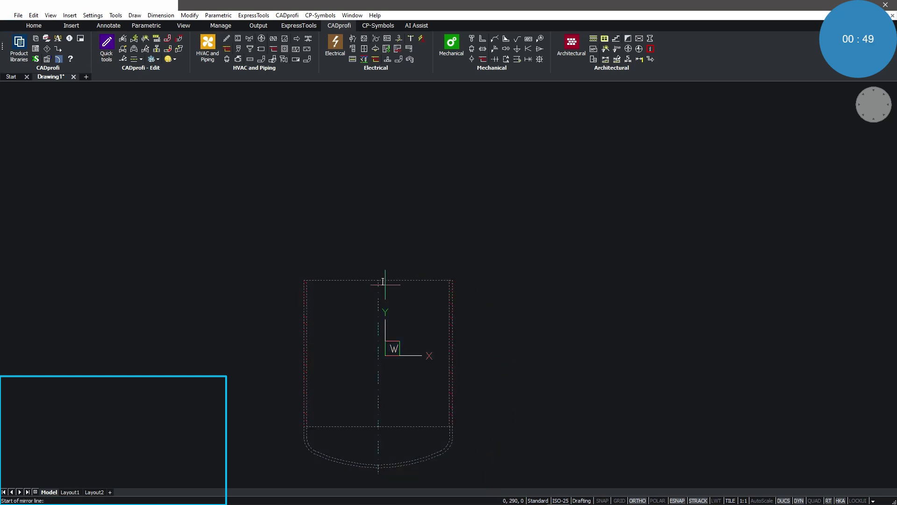
{"action": "left_click", "coordinate": [378, 280]}
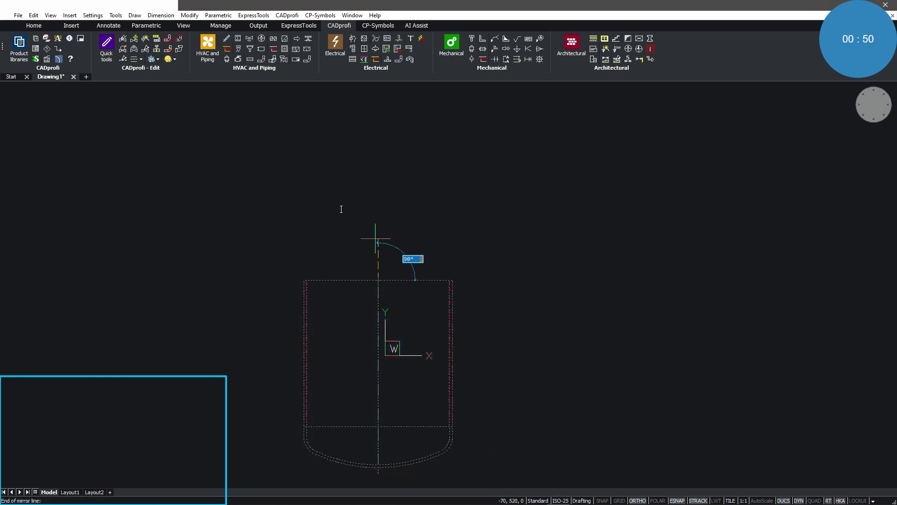
{"action": "left_click", "coordinate": [239, 179]}
{"action": "key", "text": "Return"}
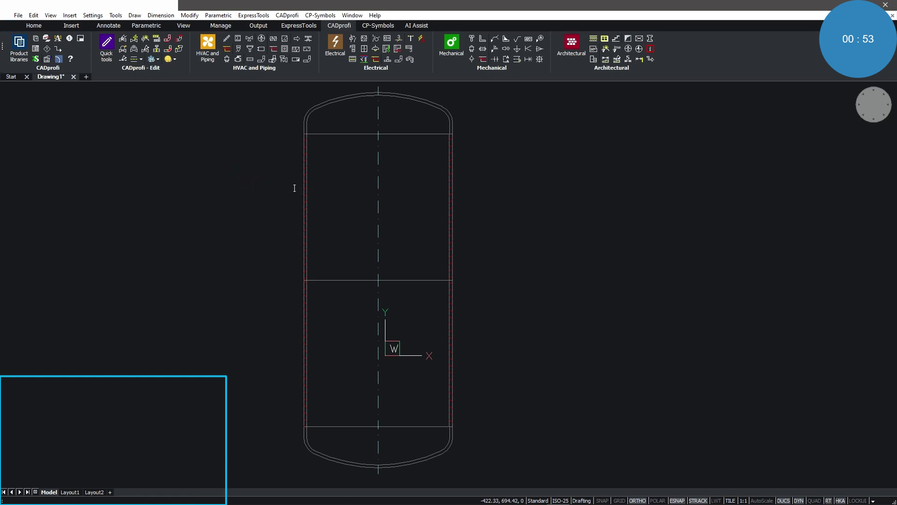
Search the parts library for DIN 2642 and pick the DN 600 flange for insertion.
{"action": "left_click", "coordinate": [473, 49]}
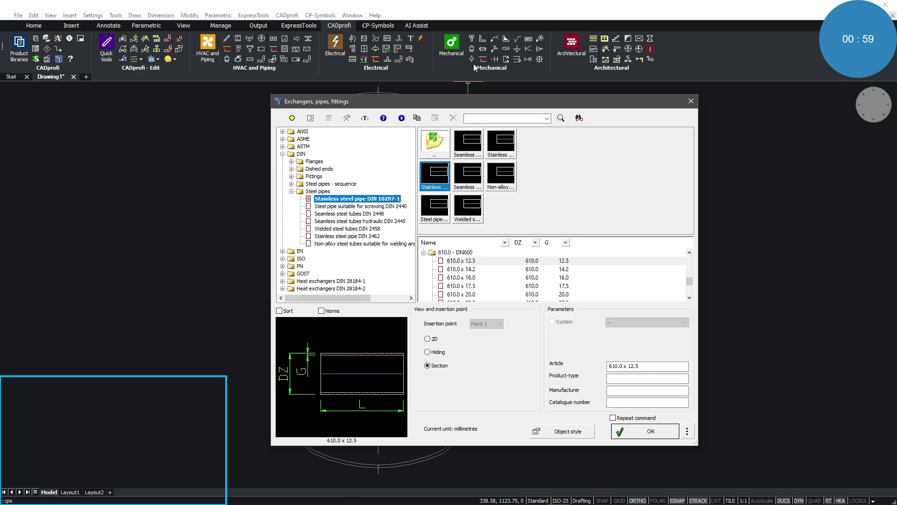
{"action": "left_click", "coordinate": [477, 119]}
{"action": "type", "text": "DIN 2642"}
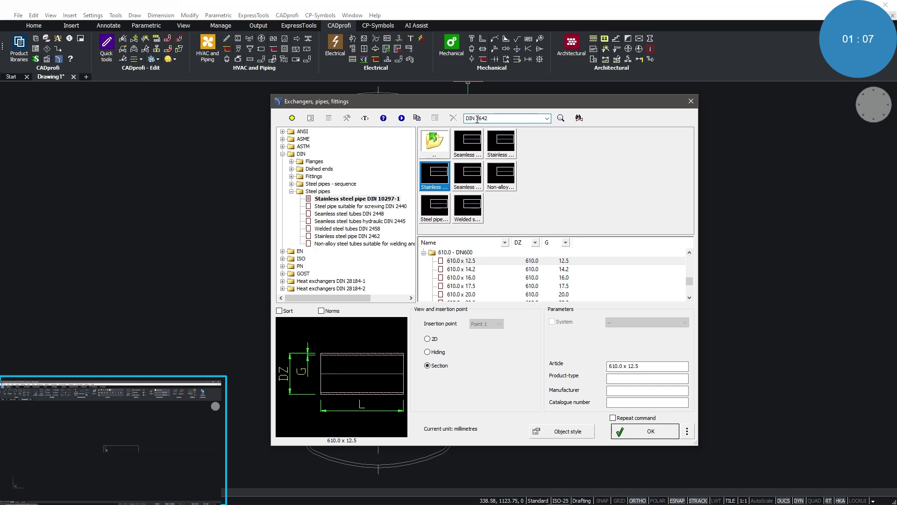
{"action": "key", "text": "Return"}
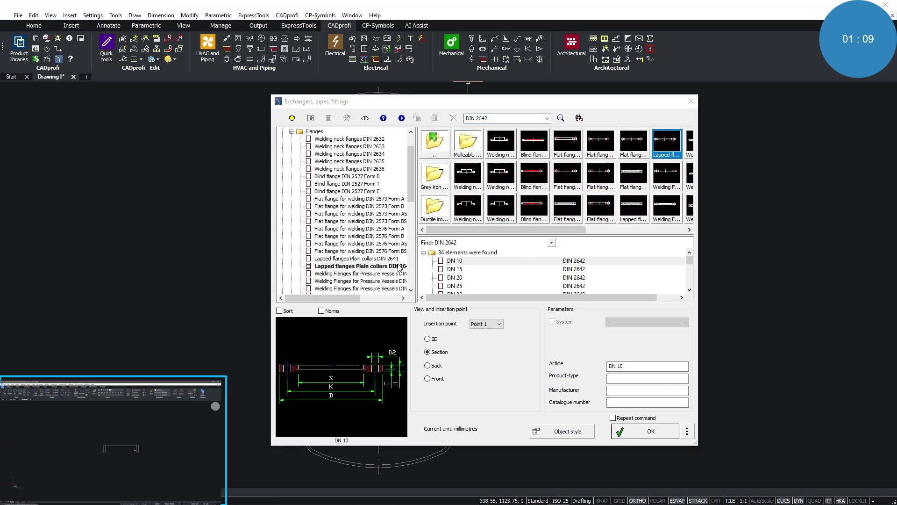
{"action": "left_click", "coordinate": [691, 262]}
{"action": "left_click_drag", "start_coordinate": [692, 264], "coordinate": [694, 272]}
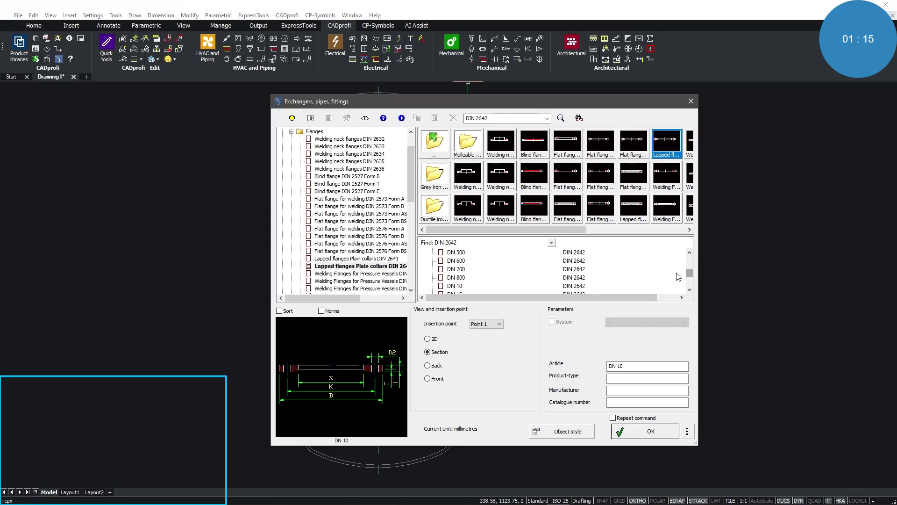
{"action": "left_click", "coordinate": [456, 263]}
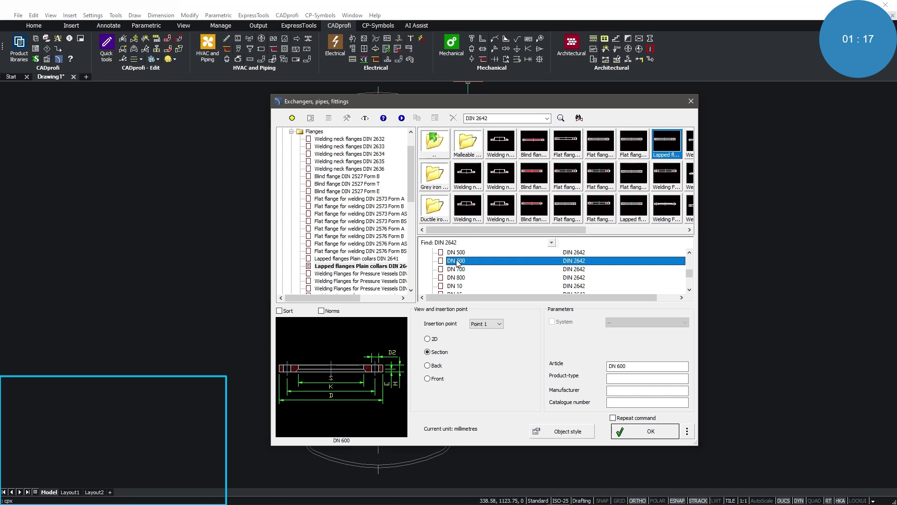
{"action": "left_click", "coordinate": [646, 432]}
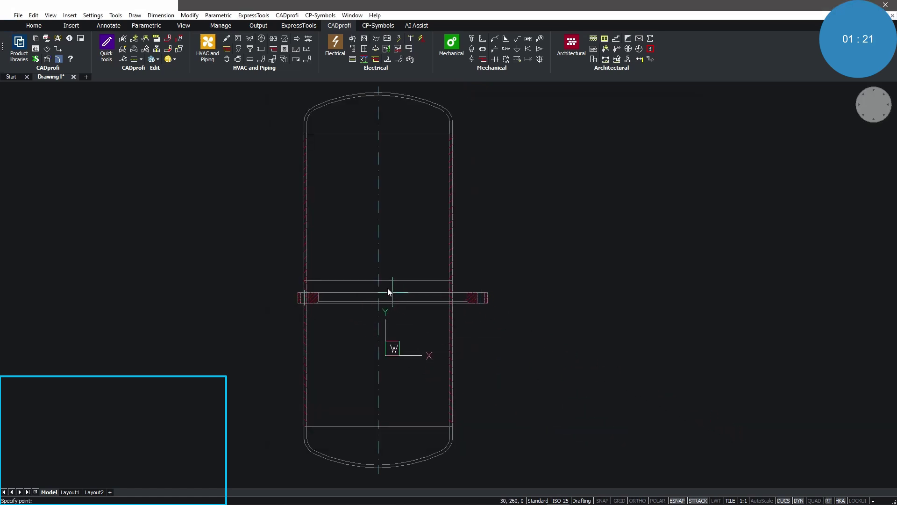
Place the DN 600 flange at the mid joint and mirror it to form a matching flange pair.
{"action": "left_click", "coordinate": [377, 283]}
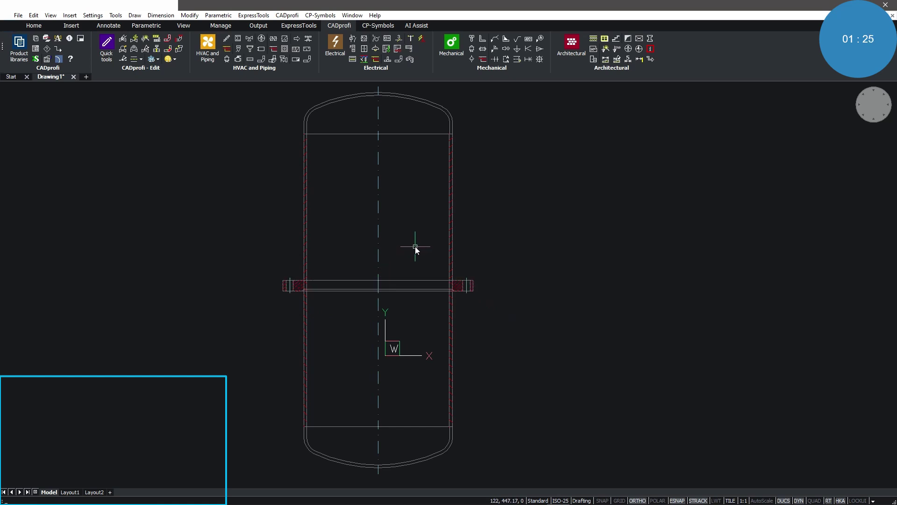
{"action": "type", "text": "mirror"}
{"action": "key", "text": "Return"}
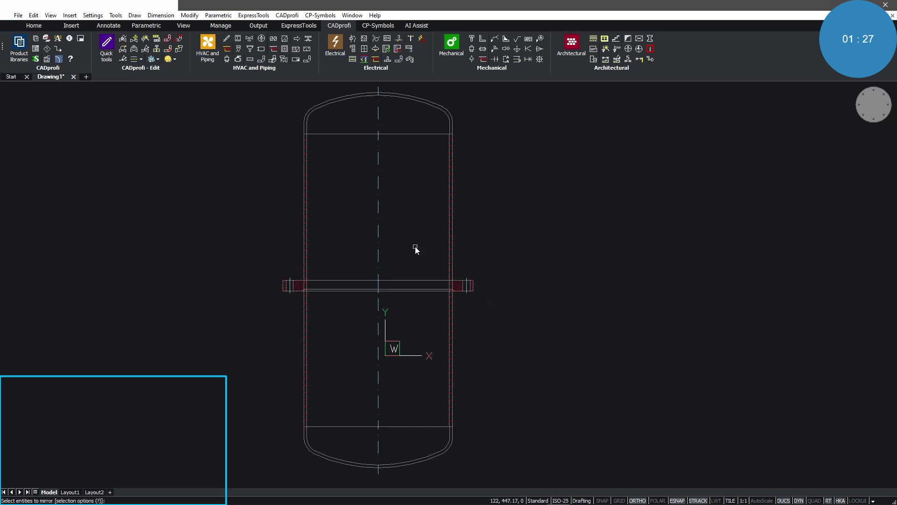
{"action": "left_click", "coordinate": [271, 275]}
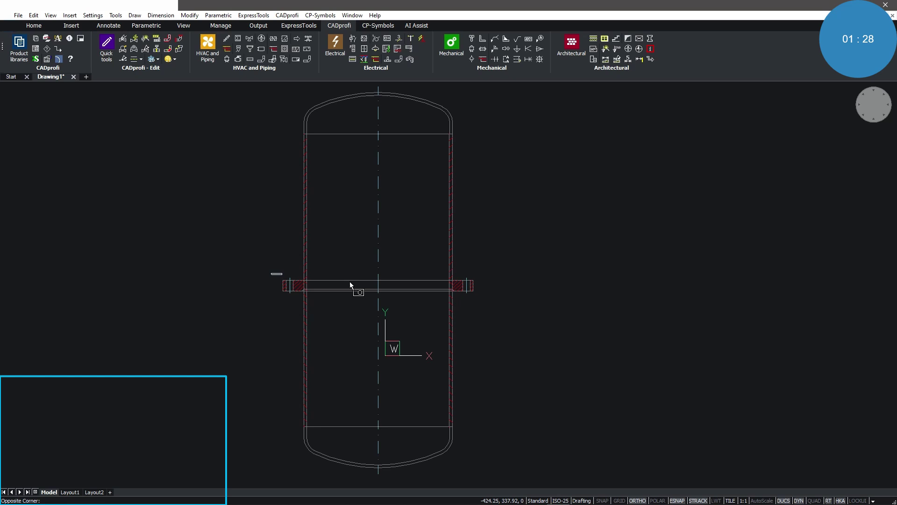
{"action": "left_click", "coordinate": [483, 298]}
{"action": "key", "text": "Return"}
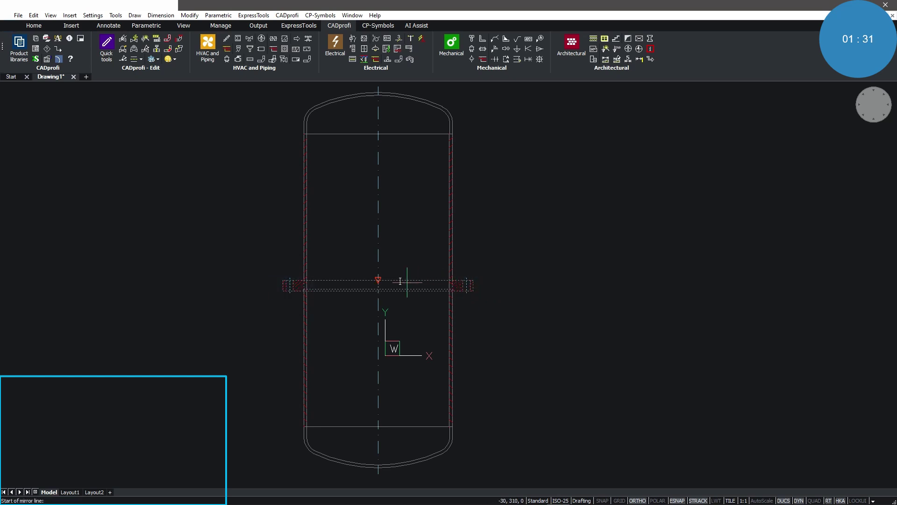
{"action": "left_click", "coordinate": [378, 280]}
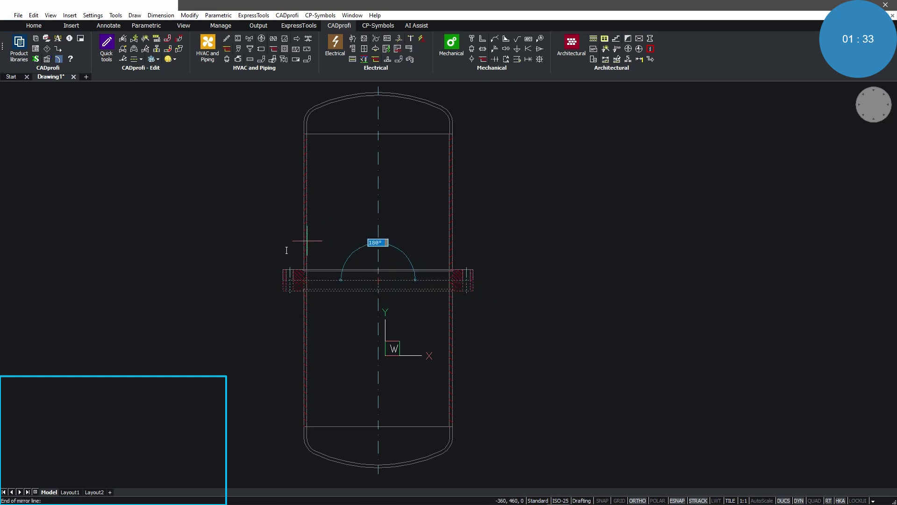
{"action": "left_click", "coordinate": [248, 268]}
{"action": "key", "text": "Return"}
{"action": "type", "text": "ZOOM"}
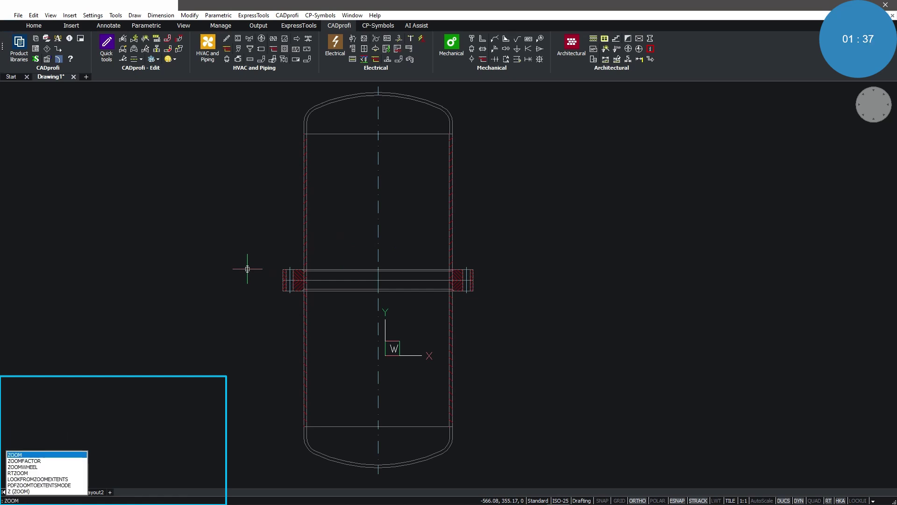
Zoom in with a window around the flanged mid-joint.
{"action": "key", "text": "Return"}
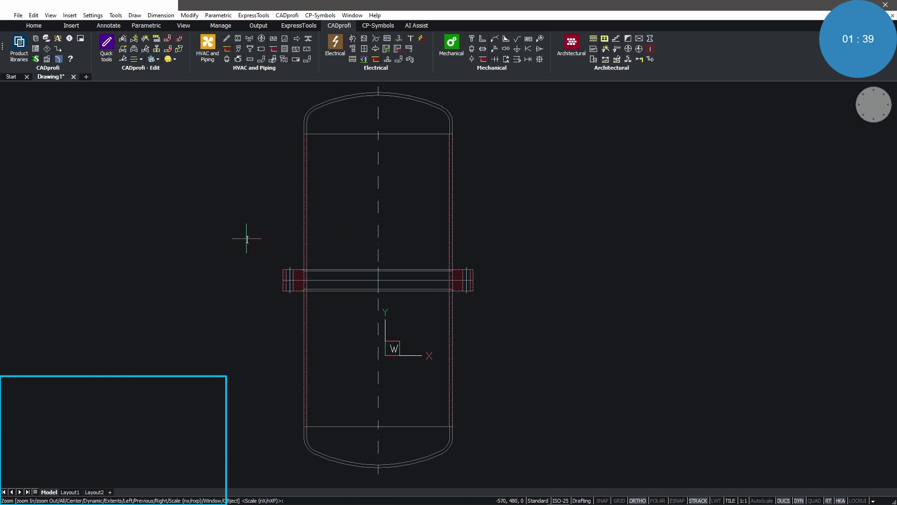
{"action": "left_click", "coordinate": [247, 239]}
{"action": "left_click", "coordinate": [491, 318]}
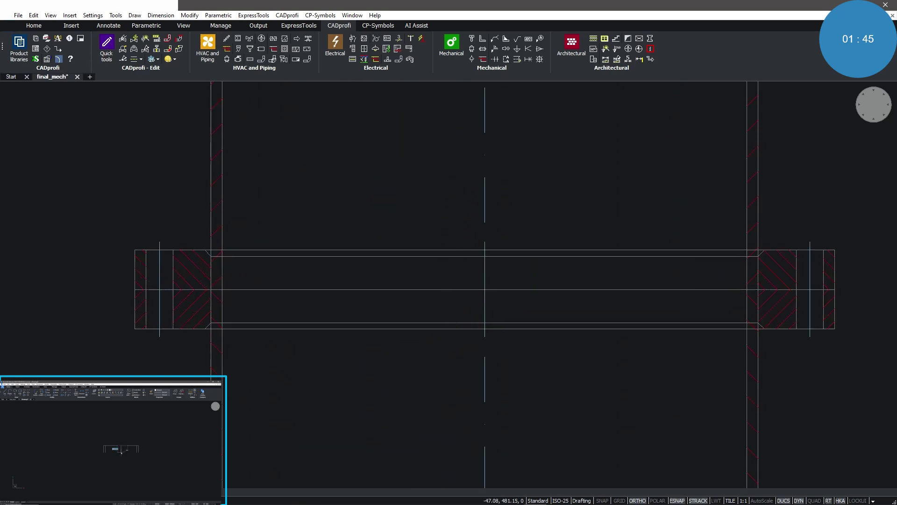
Select the DIN 125-1A M 30.0 plain washer with Repeat command enabled.
{"action": "left_click", "coordinate": [473, 39]}
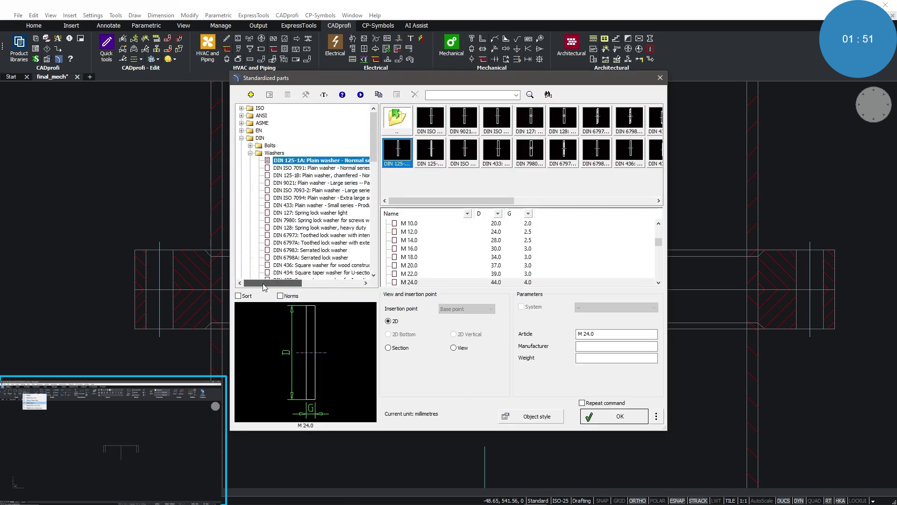
{"action": "left_click_drag", "start_coordinate": [295, 283], "coordinate": [279, 283]}
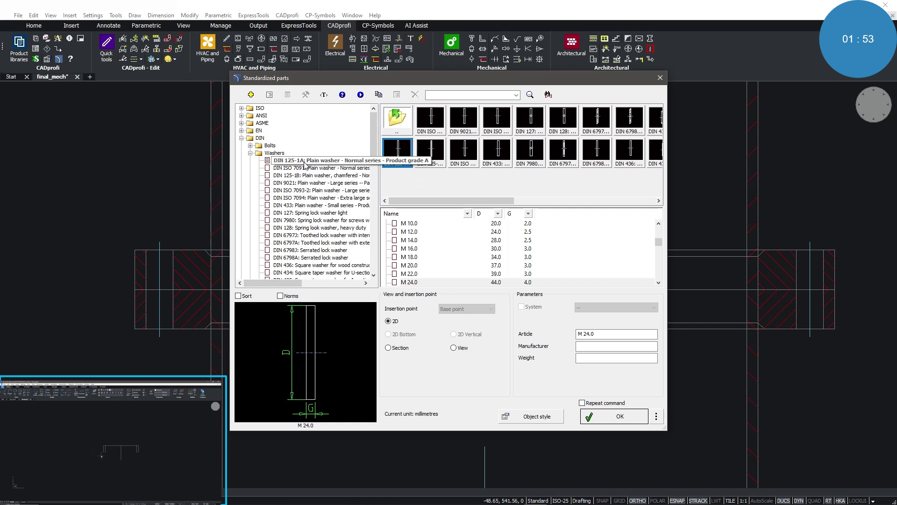
{"action": "left_click", "coordinate": [658, 285]}
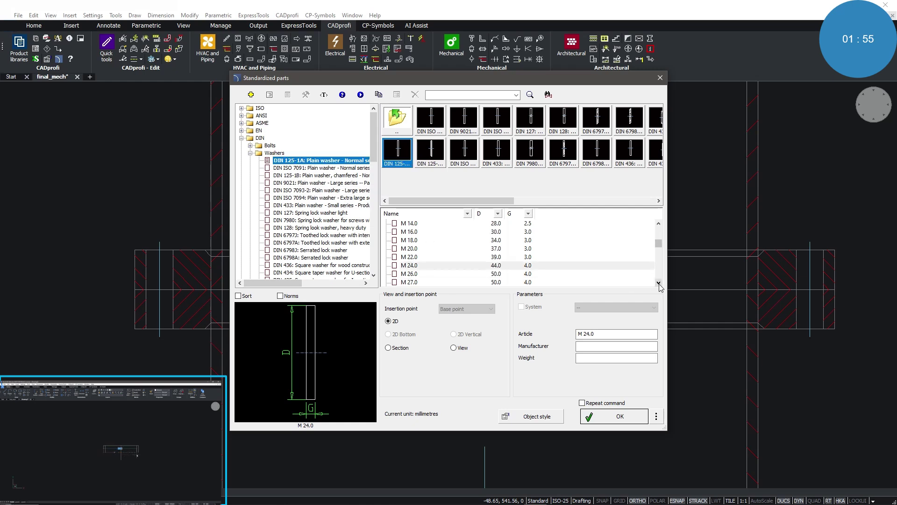
{"action": "left_click", "coordinate": [657, 285]}
{"action": "left_click", "coordinate": [658, 286]}
{"action": "left_click", "coordinate": [408, 274]}
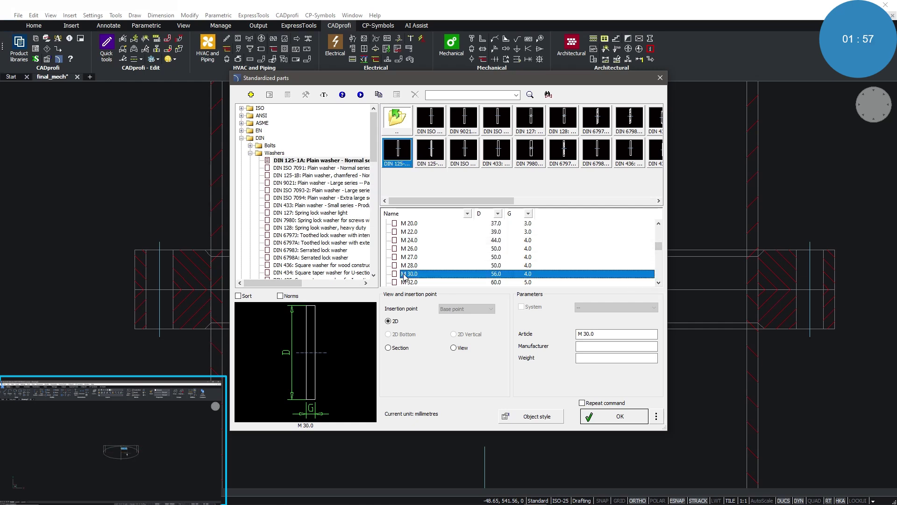
{"action": "left_click", "coordinate": [582, 403]}
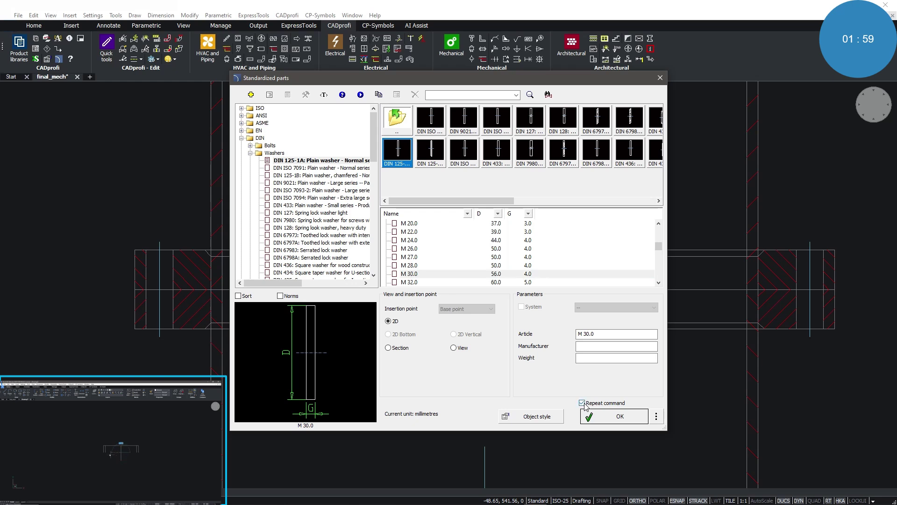
{"action": "left_click", "coordinate": [625, 416]}
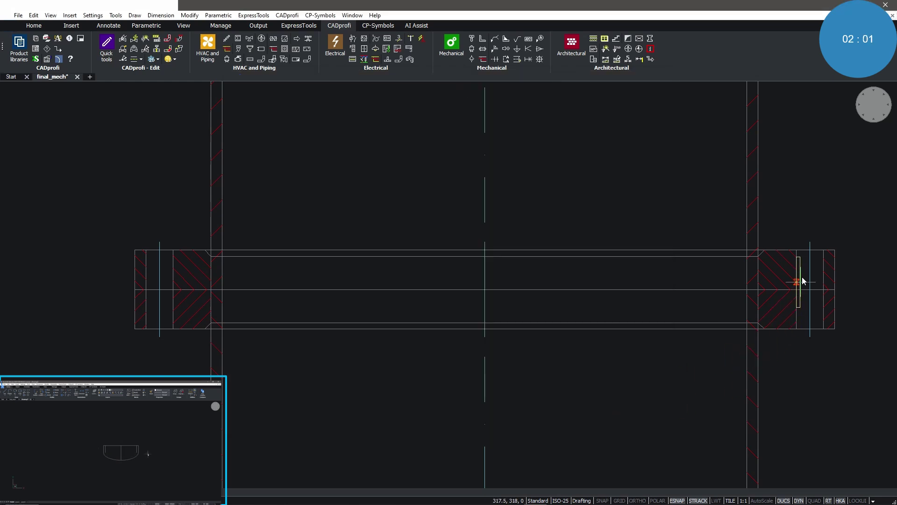
Place M 30.0 washers on the top and bottom of the right flange bolt hole at 90°.
{"action": "left_click", "coordinate": [810, 250]}
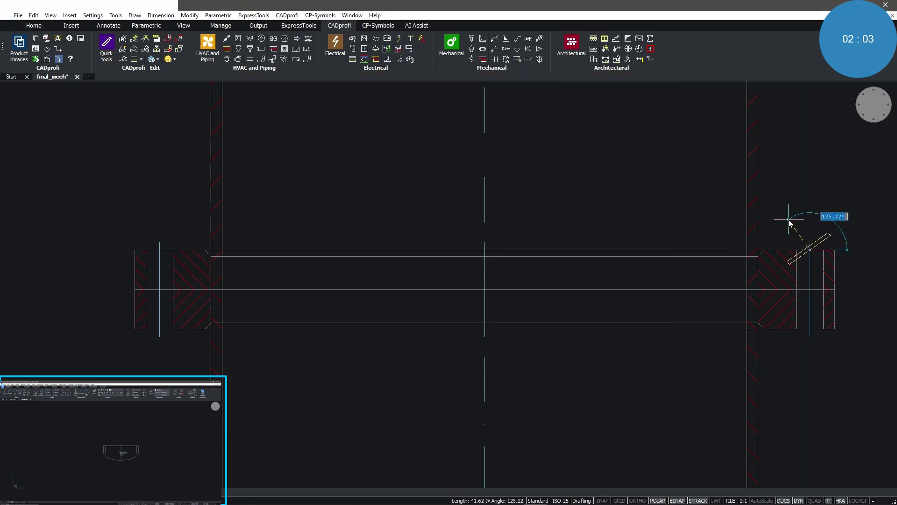
{"action": "key", "text": "F8"}
{"action": "left_click", "coordinate": [790, 217]}
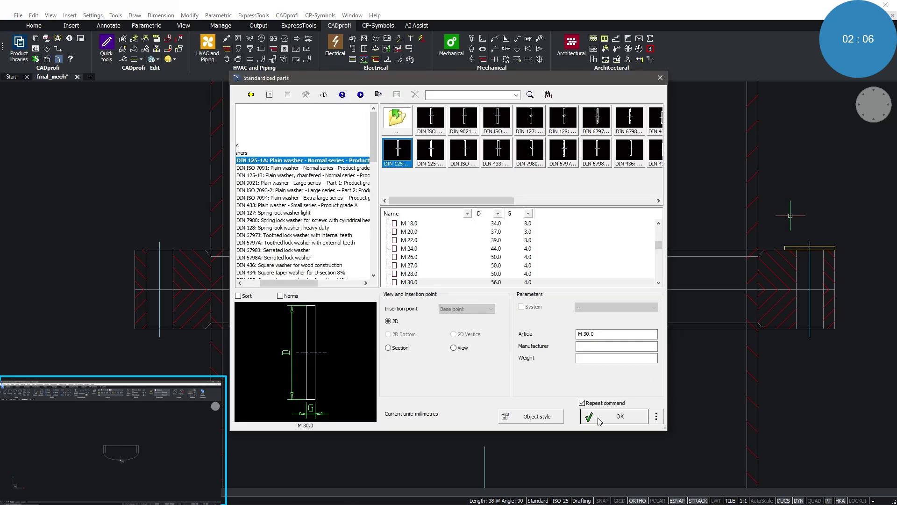
{"action": "left_click", "coordinate": [608, 415]}
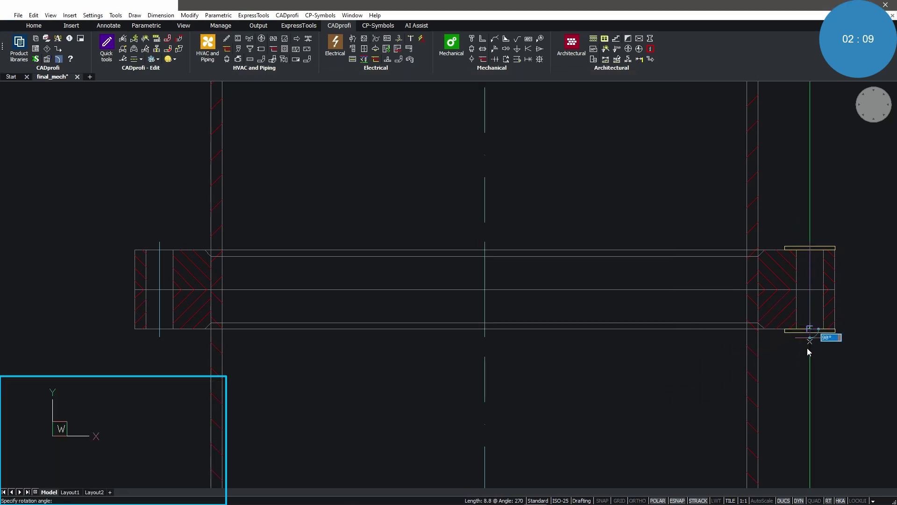
{"action": "left_click", "coordinate": [811, 331]}
{"action": "left_click", "coordinate": [809, 373]}
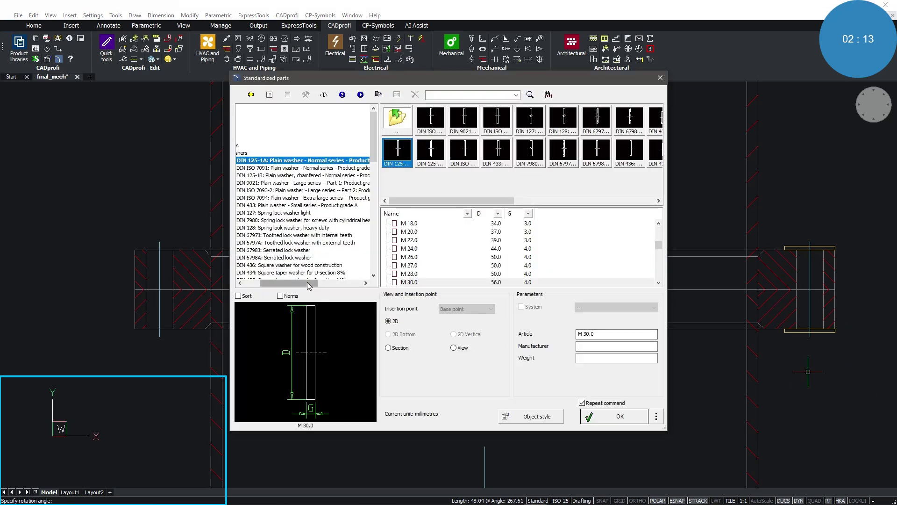
Choose the M 24.0 x 150 hexagon head bolt and nut connection with Repeat command off.
{"action": "left_click_drag", "start_coordinate": [310, 283], "coordinate": [286, 284]}
{"action": "left_click_drag", "start_coordinate": [376, 154], "coordinate": [367, 270]}
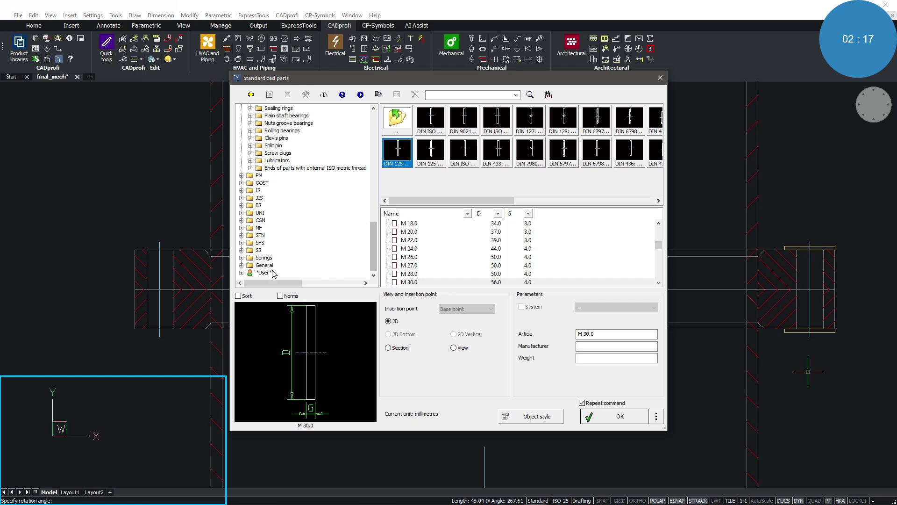
{"action": "left_click", "coordinate": [242, 265]}
{"action": "left_click", "coordinate": [250, 273]}
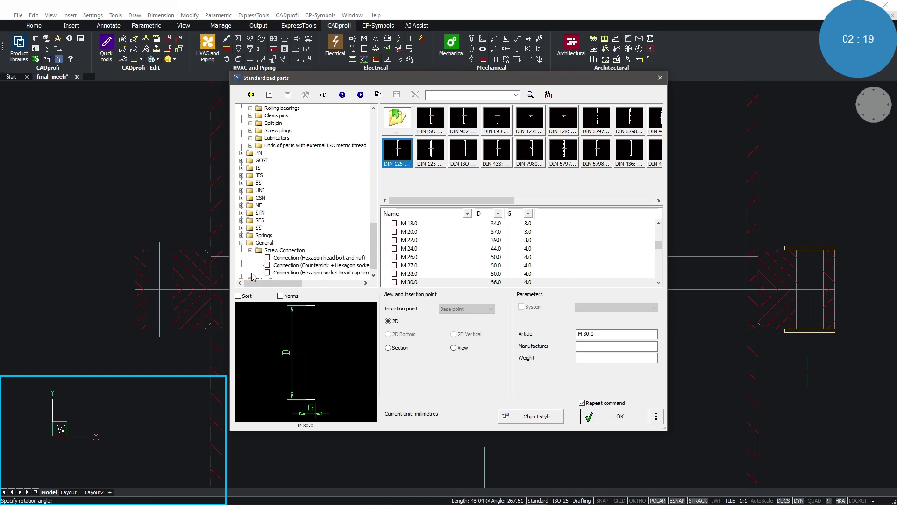
{"action": "left_click", "coordinate": [316, 259]}
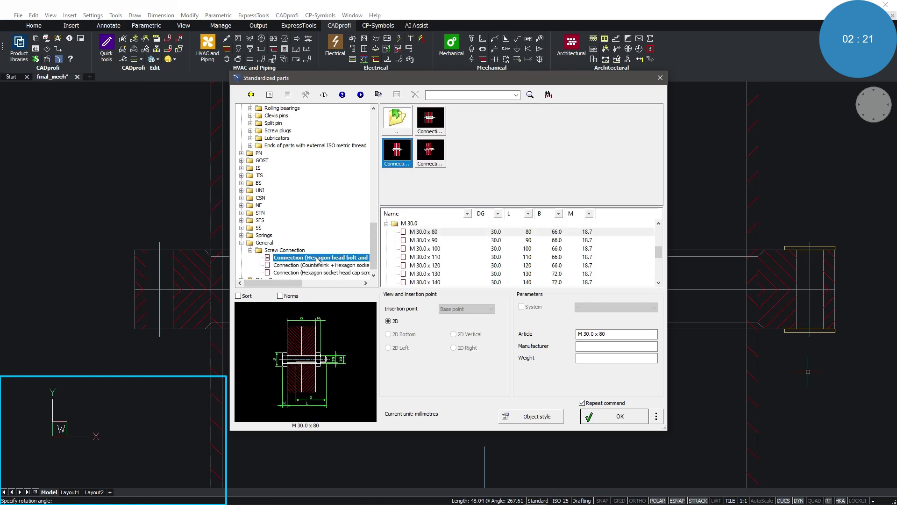
{"action": "left_click", "coordinate": [387, 224]}
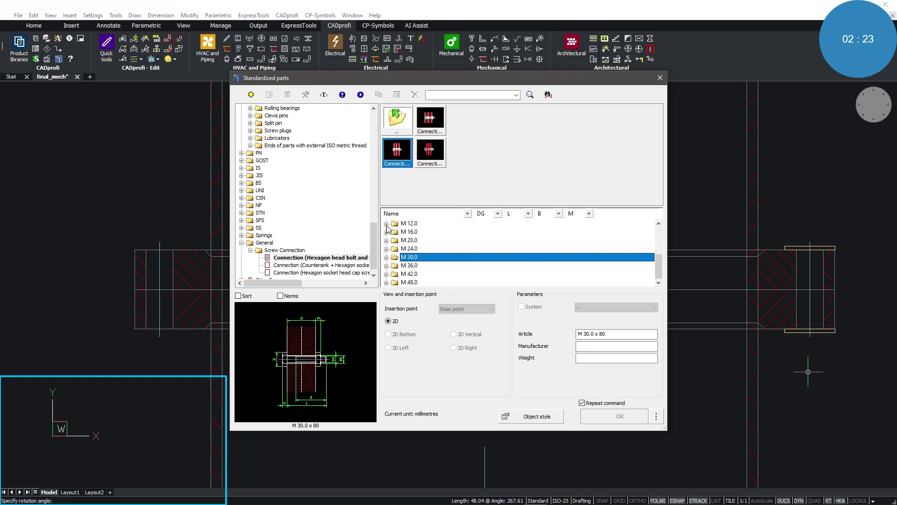
{"action": "left_click", "coordinate": [386, 248]}
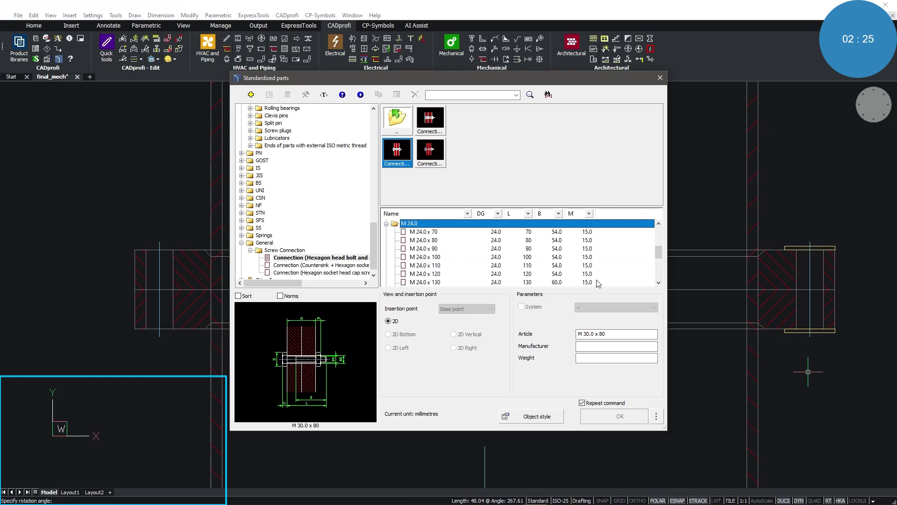
{"action": "left_click", "coordinate": [659, 282]}
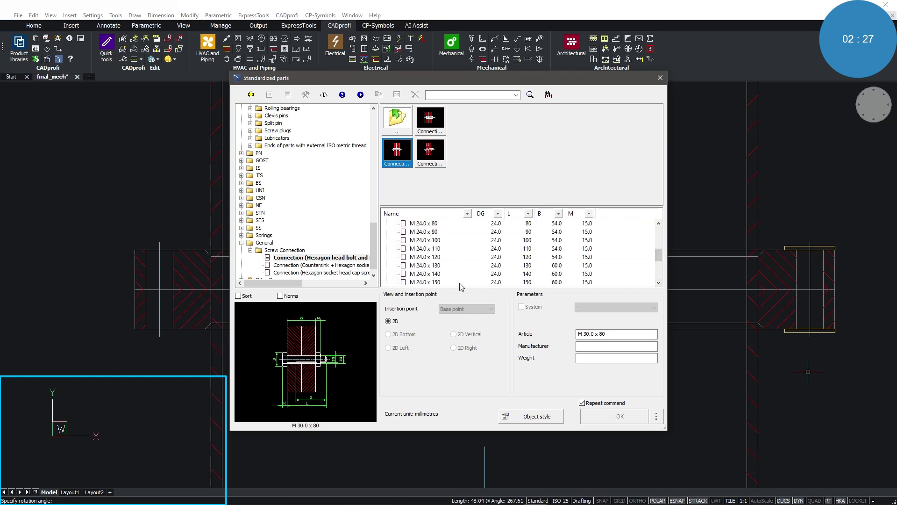
{"action": "left_click", "coordinate": [434, 282]}
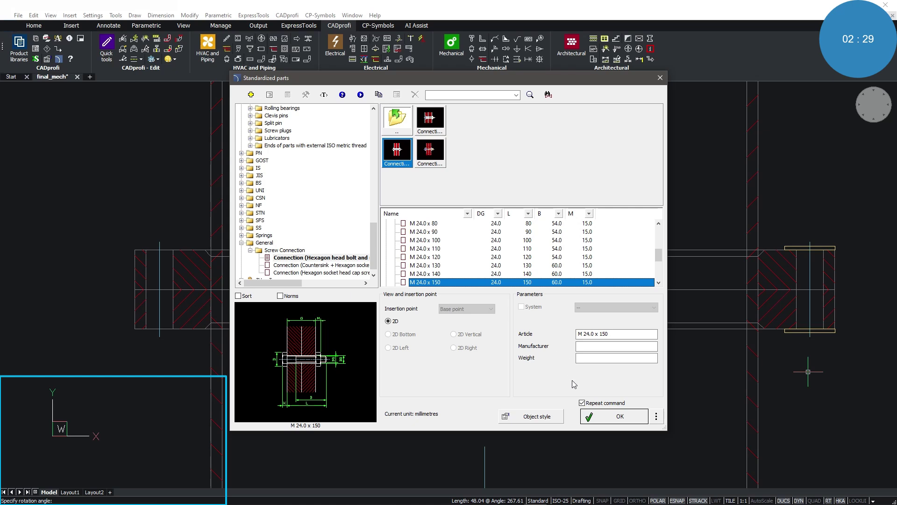
{"action": "left_click", "coordinate": [582, 403]}
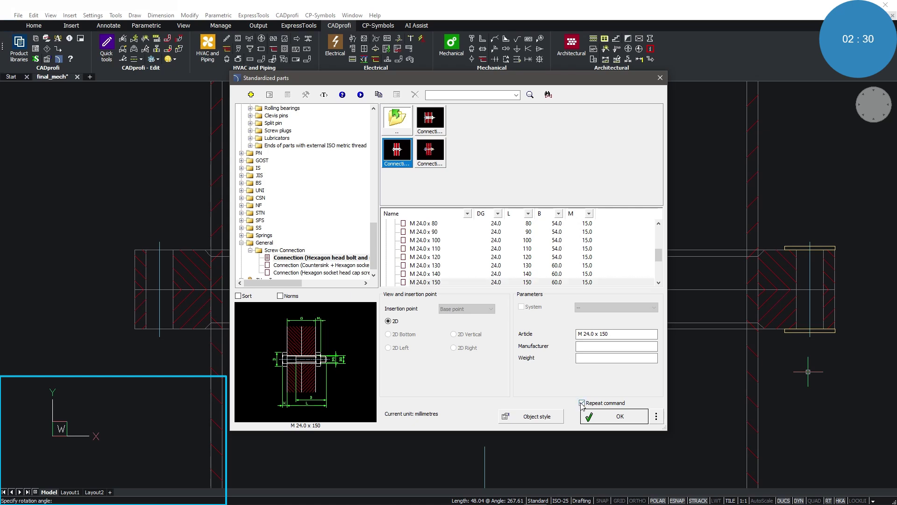
{"action": "left_click", "coordinate": [613, 420]}
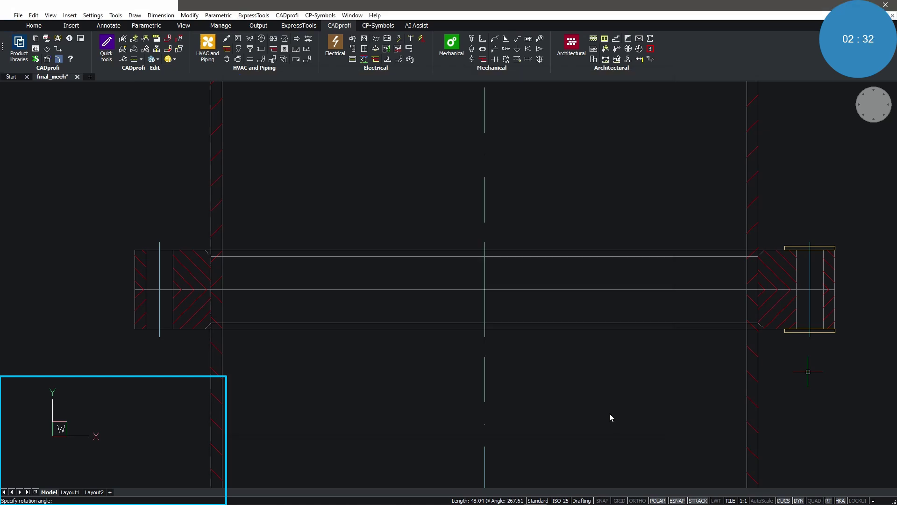
Insert the M 24.0 x 150 bolt assembly through the right flange between the washers.
{"action": "left_click", "coordinate": [810, 248]}
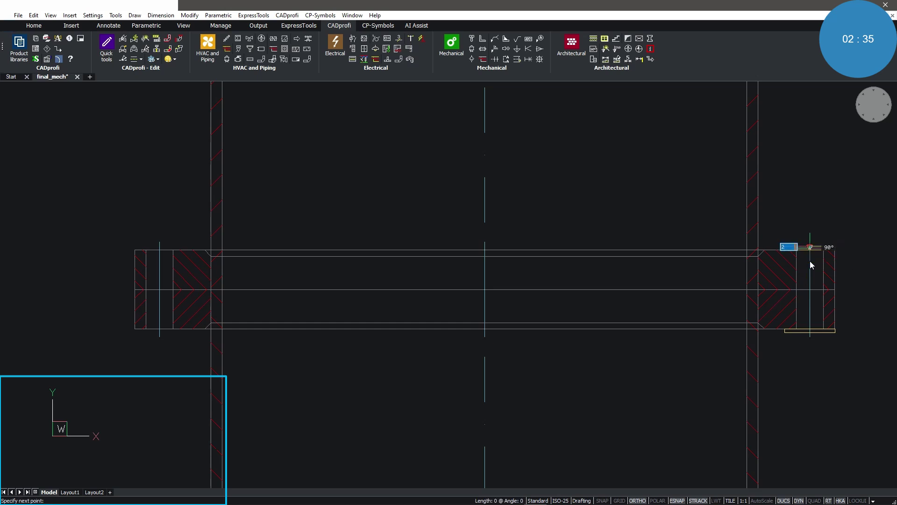
{"action": "left_click", "coordinate": [811, 337]}
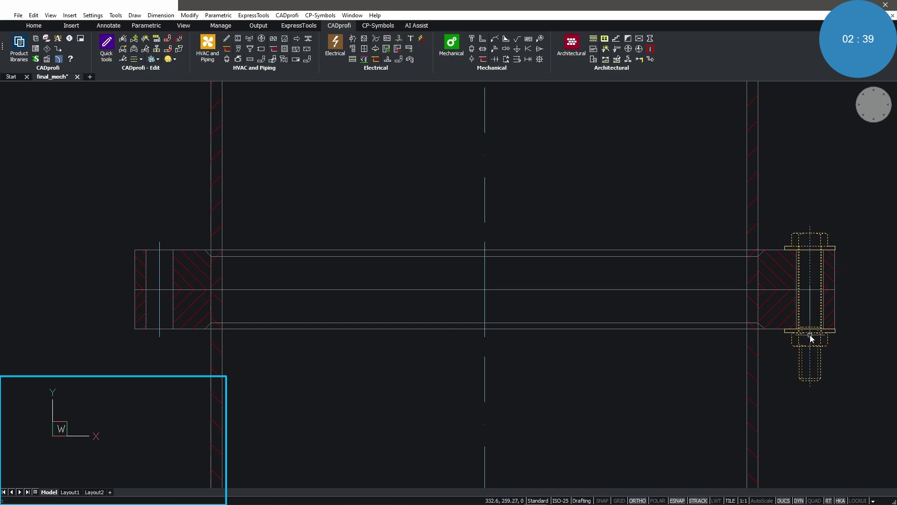
{"action": "key", "text": "Escape"}
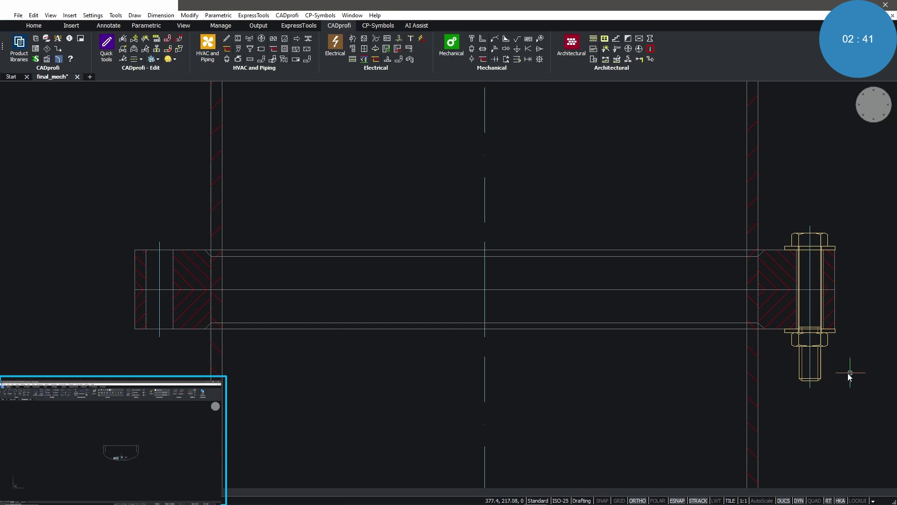
Select the inserted bolt and reopen its part settings via the edit grip.
{"action": "left_click", "coordinate": [818, 380]}
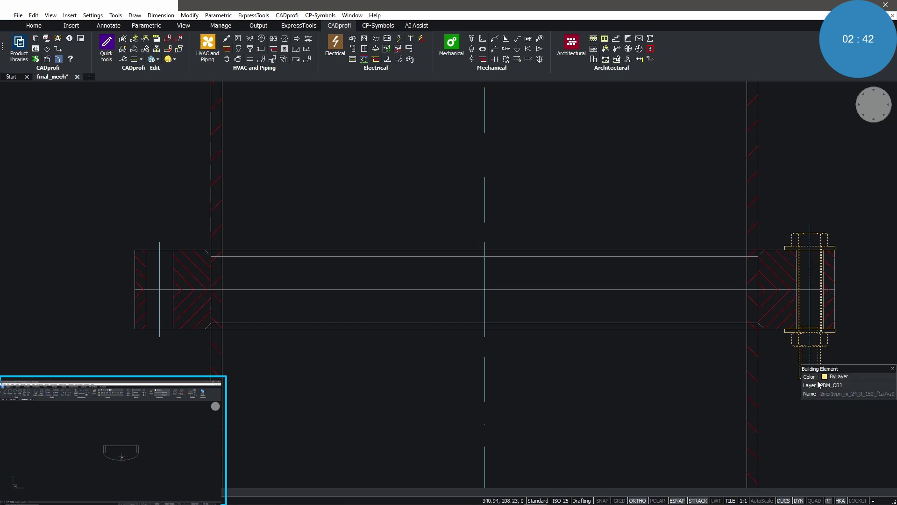
{"action": "left_click", "coordinate": [801, 362]}
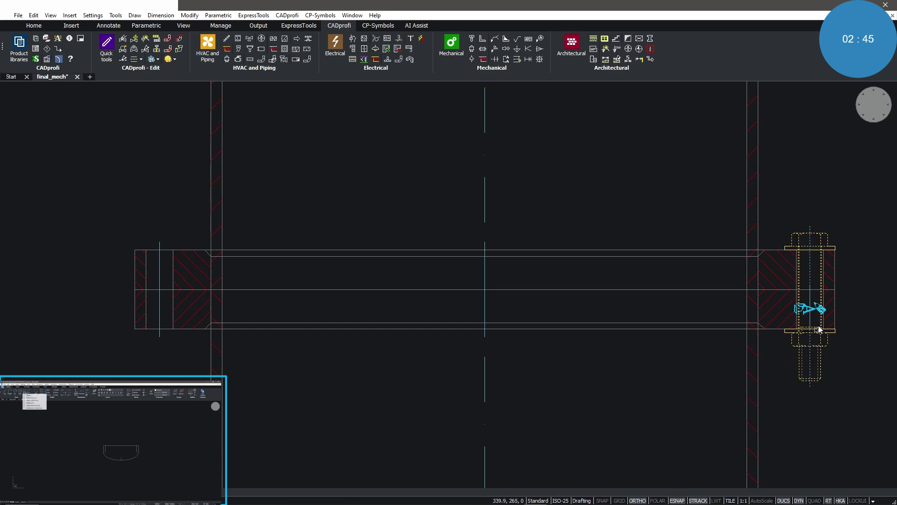
{"action": "left_click", "coordinate": [820, 310]}
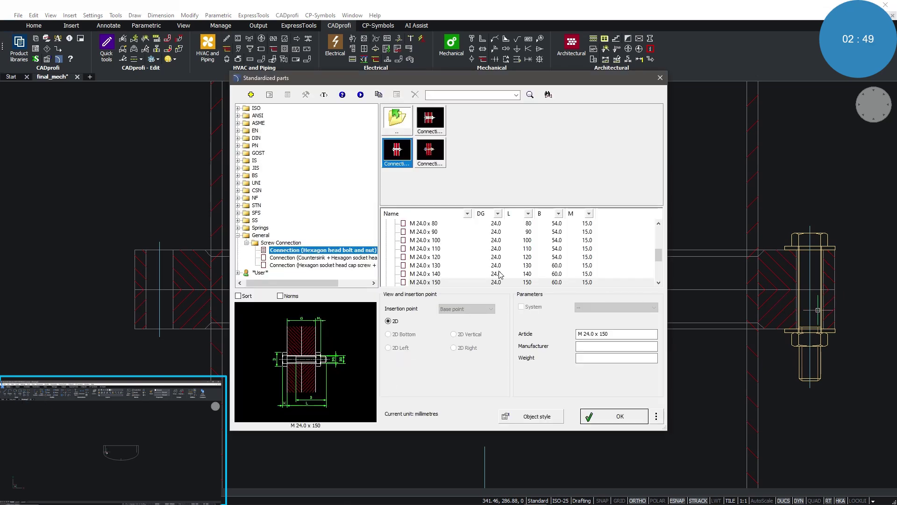
Change the bolt to M 24.0 x 120 and copy the bolt set to the left flange hole.
{"action": "left_click", "coordinate": [434, 258]}
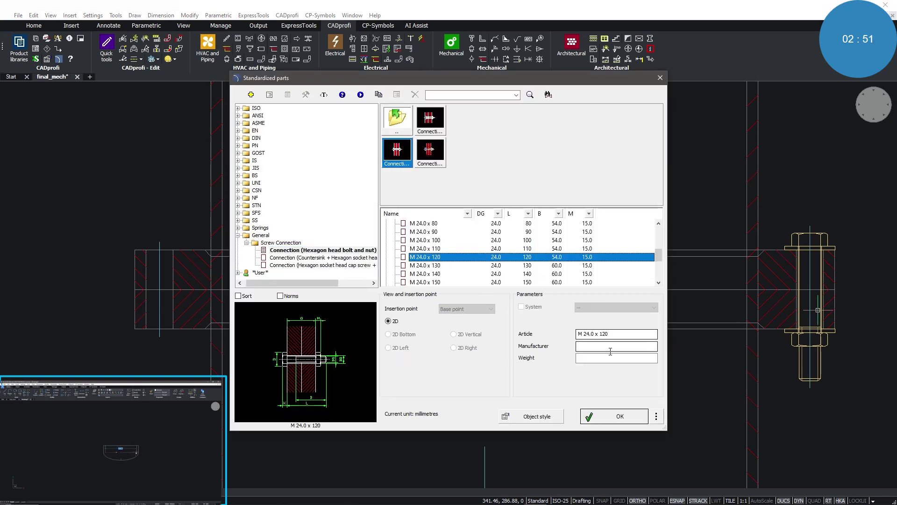
{"action": "left_click", "coordinate": [624, 417]}
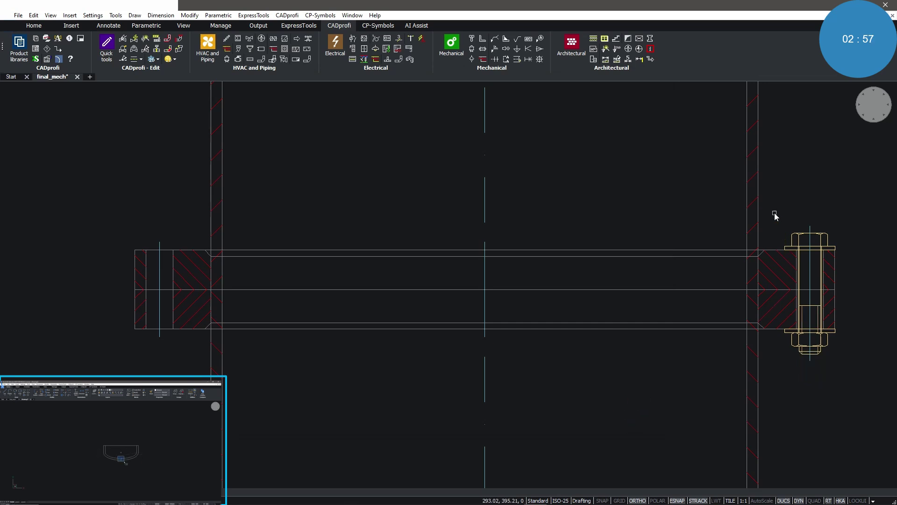
{"action": "left_click_drag", "start_coordinate": [780, 216], "coordinate": [848, 372]}
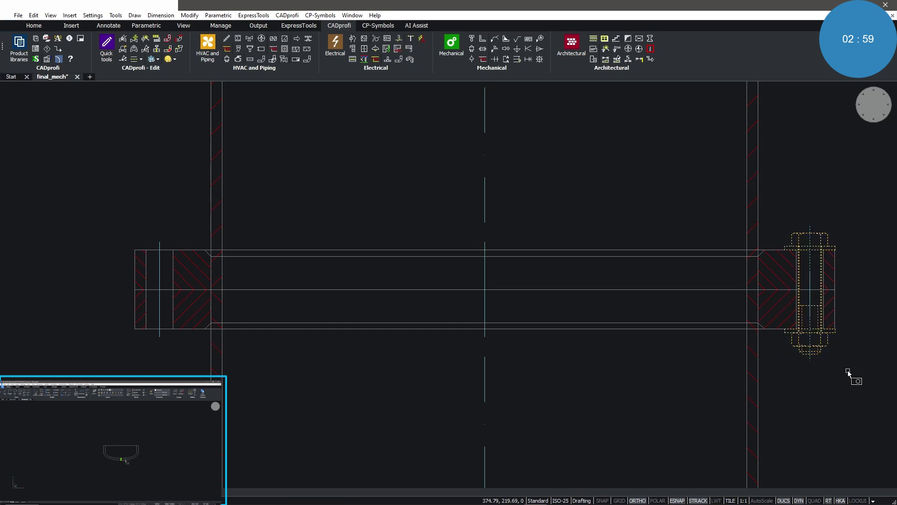
{"action": "left_click", "coordinate": [811, 254]}
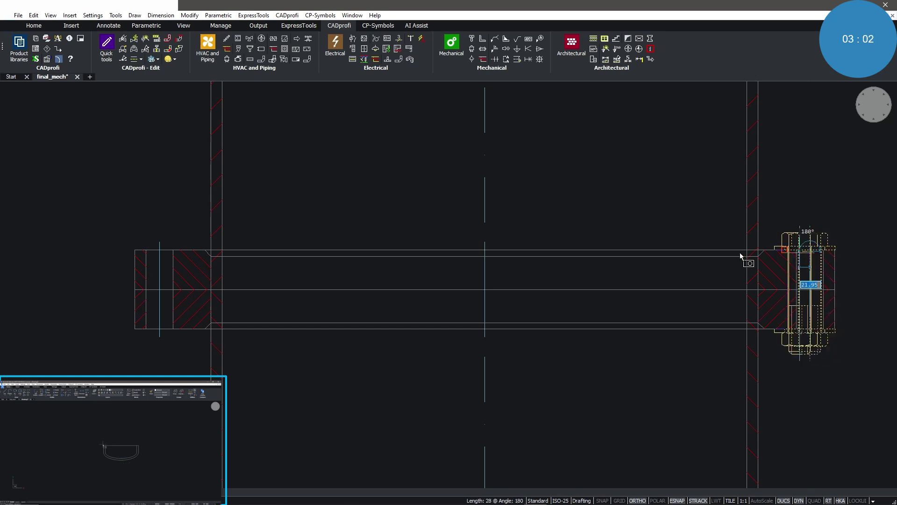
{"action": "left_click", "coordinate": [160, 255]}
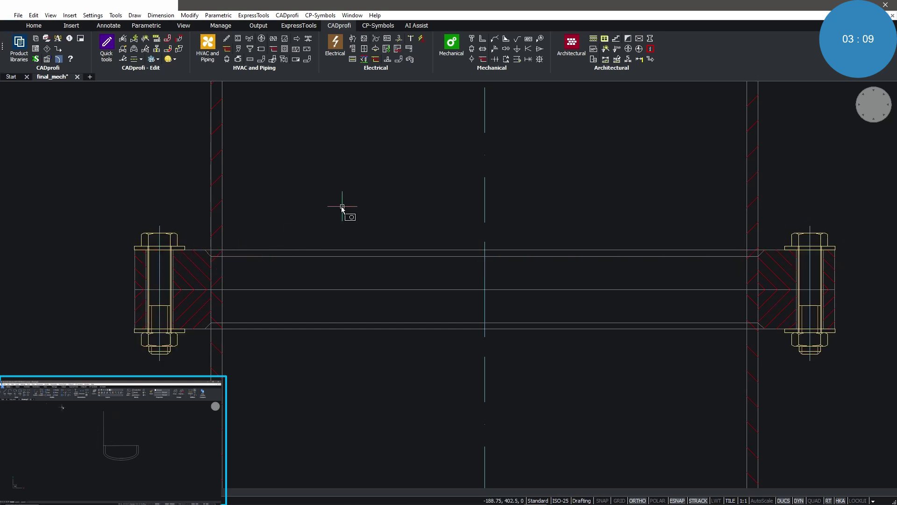
Choose a fillet weld view with leg length L = 7, set for multiple insertion.
{"action": "left_click", "coordinate": [507, 40]}
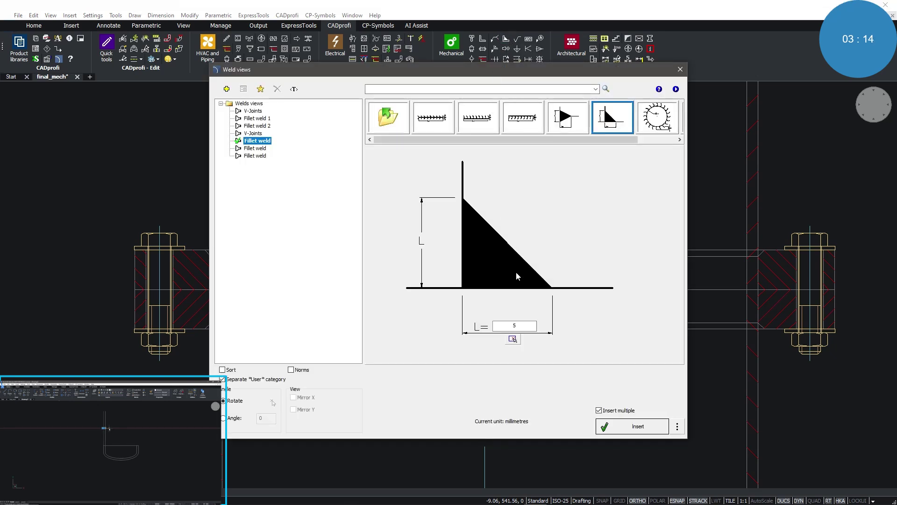
{"action": "double_click", "coordinate": [505, 323]}
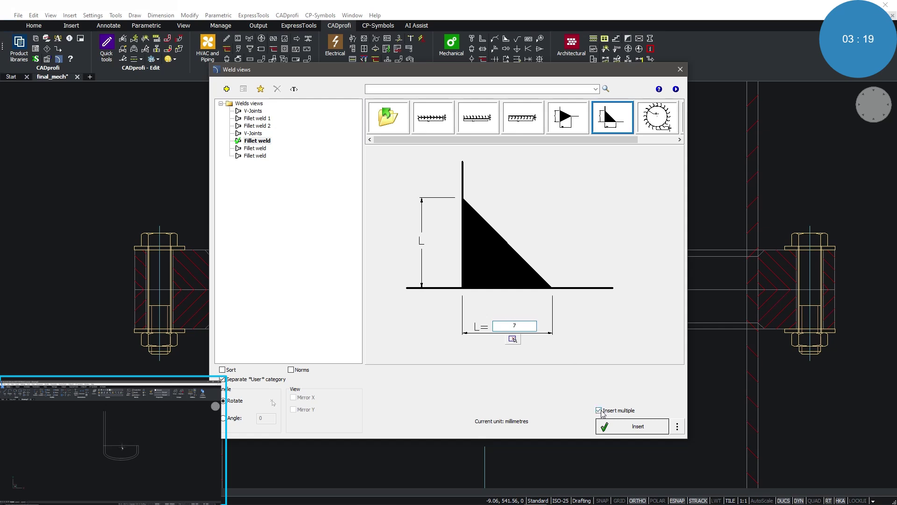
{"action": "left_click", "coordinate": [639, 426]}
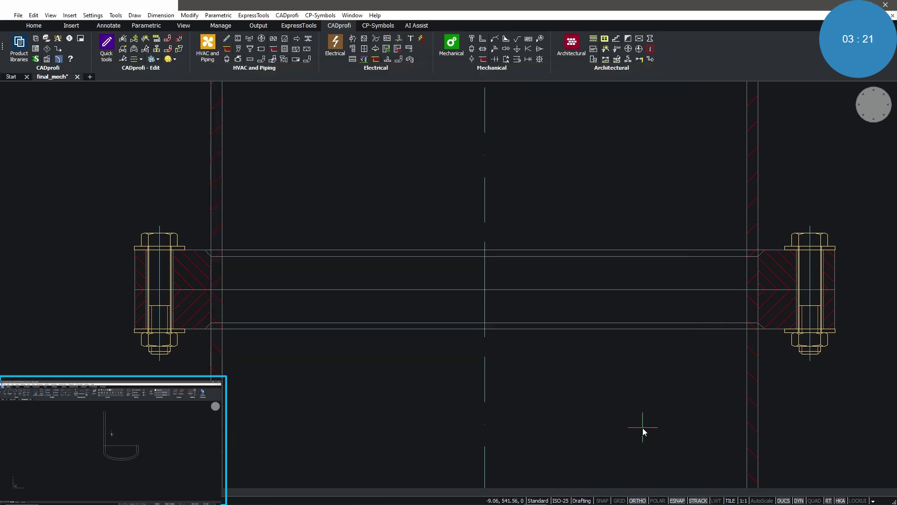
Place fillet weld marks at the upper and lower right shell-to-flange corners.
{"action": "left_click", "coordinate": [759, 250]}
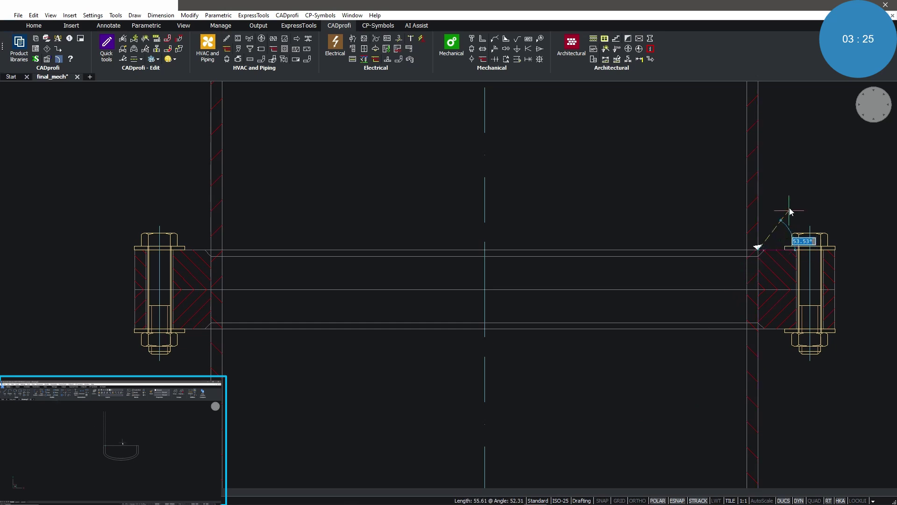
{"action": "key", "text": "Escape"}
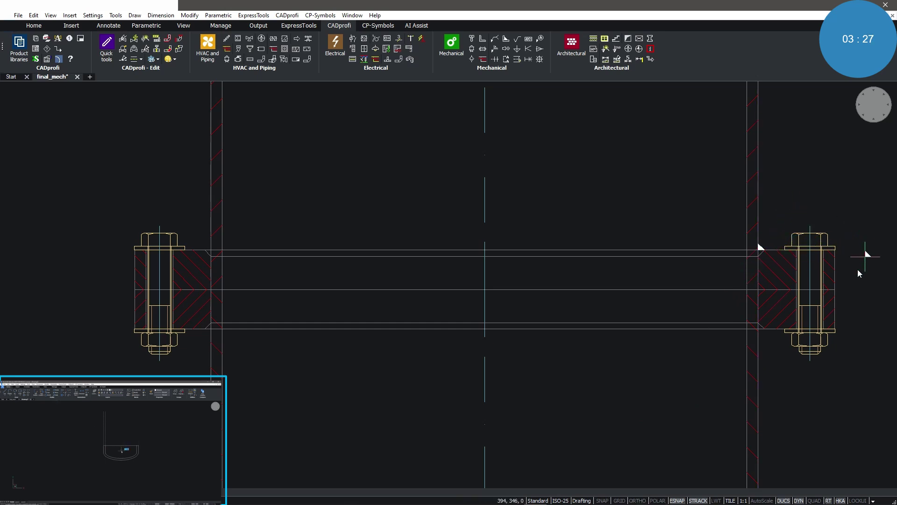
{"action": "left_click", "coordinate": [762, 329]}
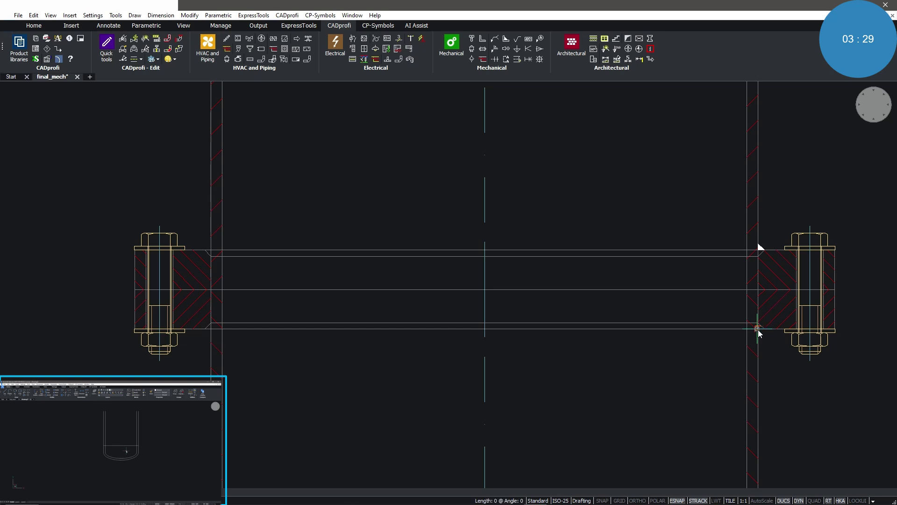
{"action": "key", "text": "F8"}
{"action": "key", "text": "Return"}
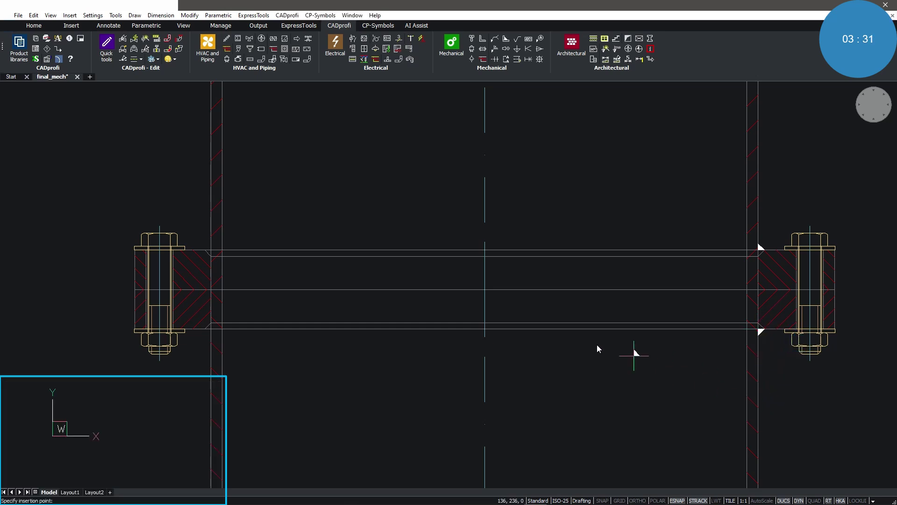
Place weld marks at the upper and lower left corners, rotating the lower-left one.
{"action": "left_click", "coordinate": [210, 249]}
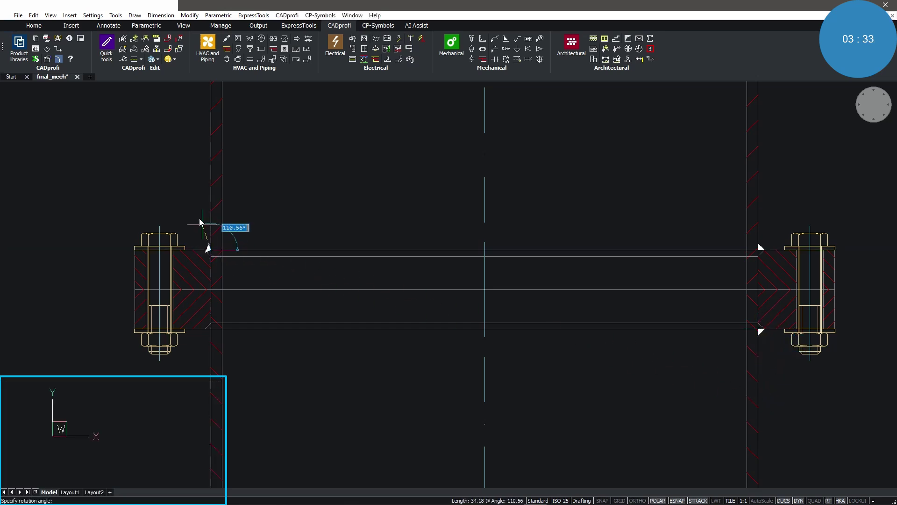
{"action": "key", "text": "Return"}
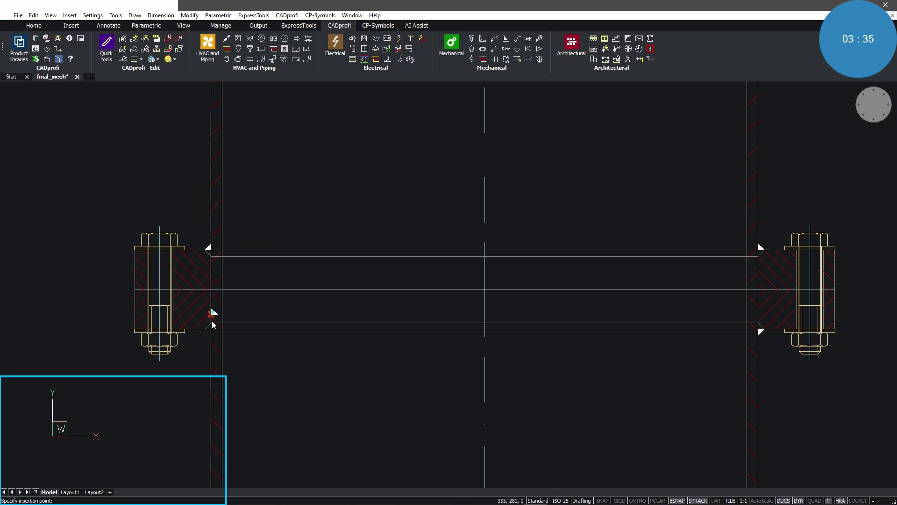
{"action": "left_click", "coordinate": [211, 325]}
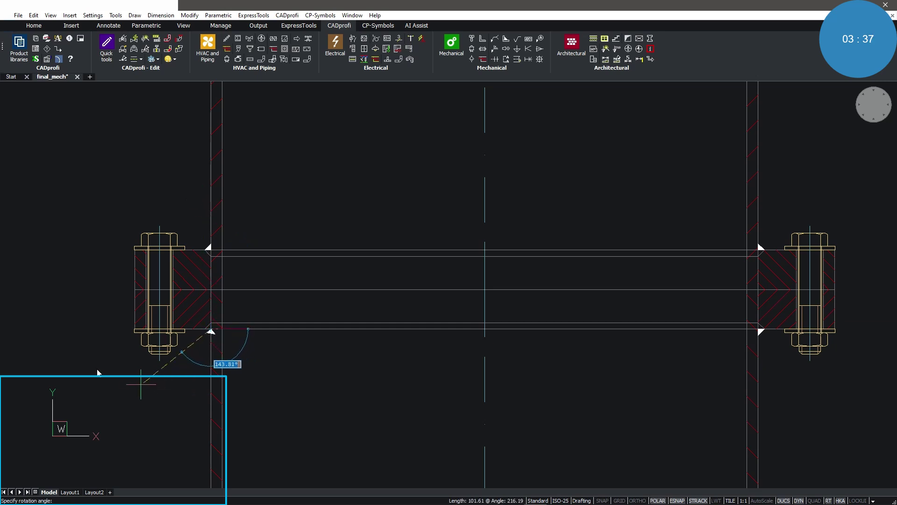
{"action": "left_click", "coordinate": [58, 323]}
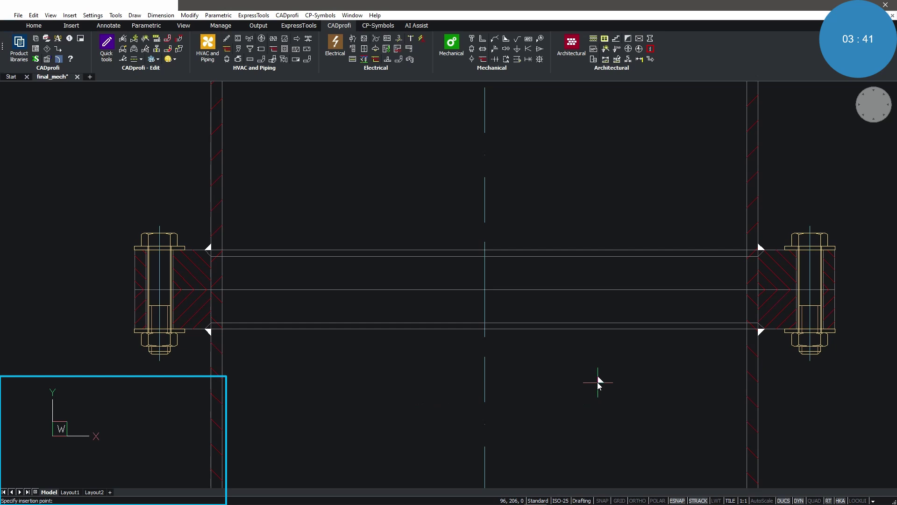
{"action": "key", "text": "Escape"}
{"action": "key", "text": "F8"}
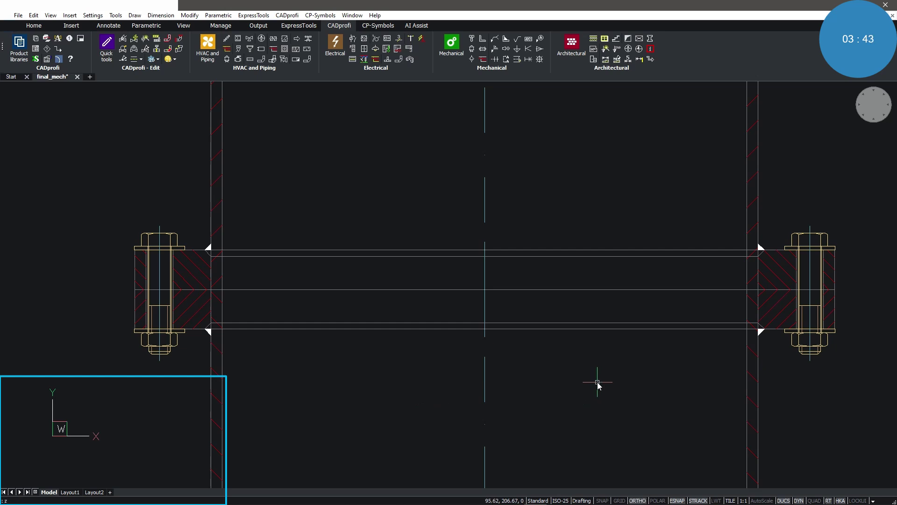
{"action": "key", "text": "Return"}
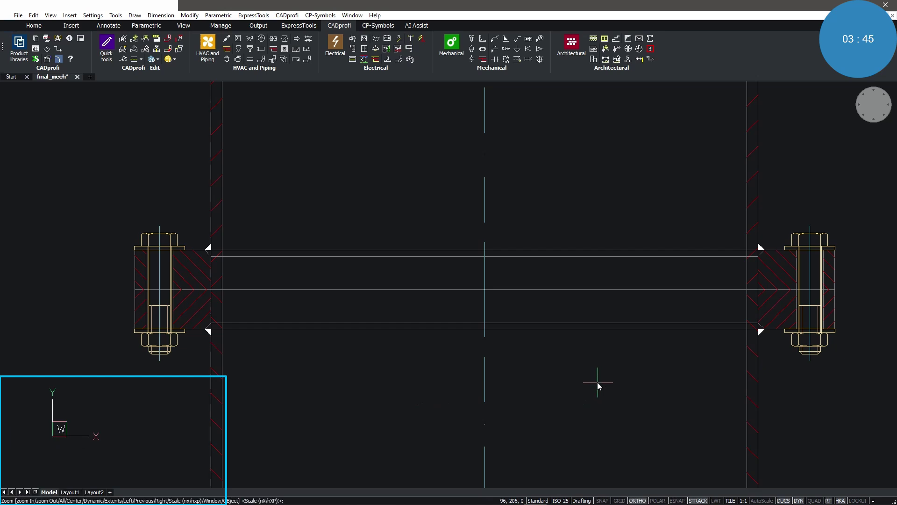
Zoom to the right bolt joint and configure an a5 all-around flush fillet weld symbol.
{"action": "left_click", "coordinate": [697, 190]}
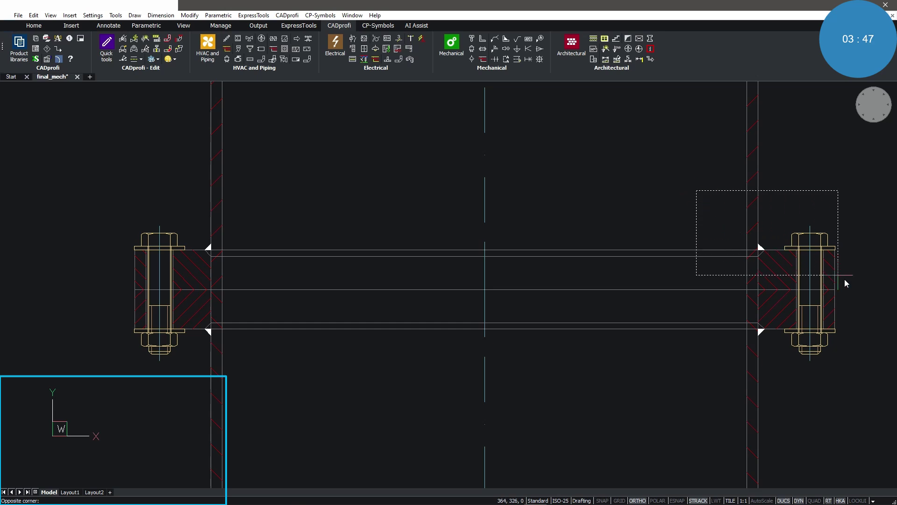
{"action": "left_click", "coordinate": [876, 288]}
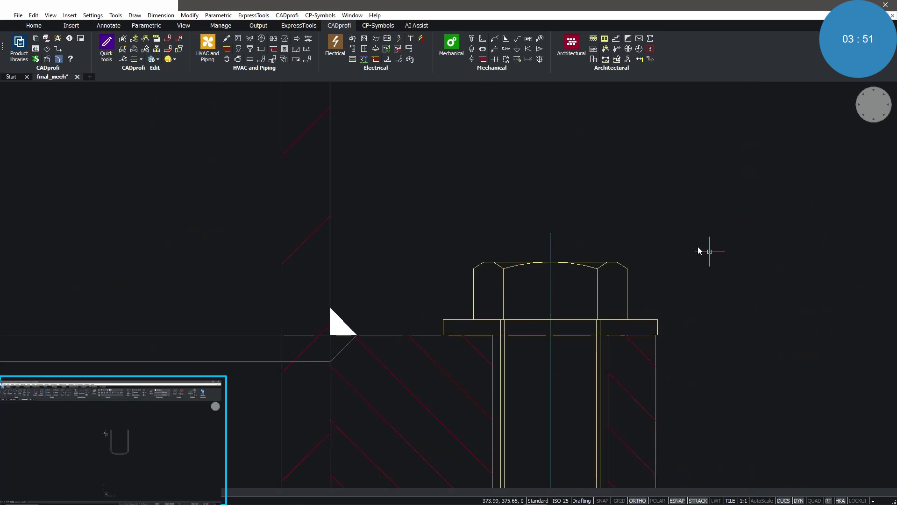
{"action": "left_click", "coordinate": [494, 38]}
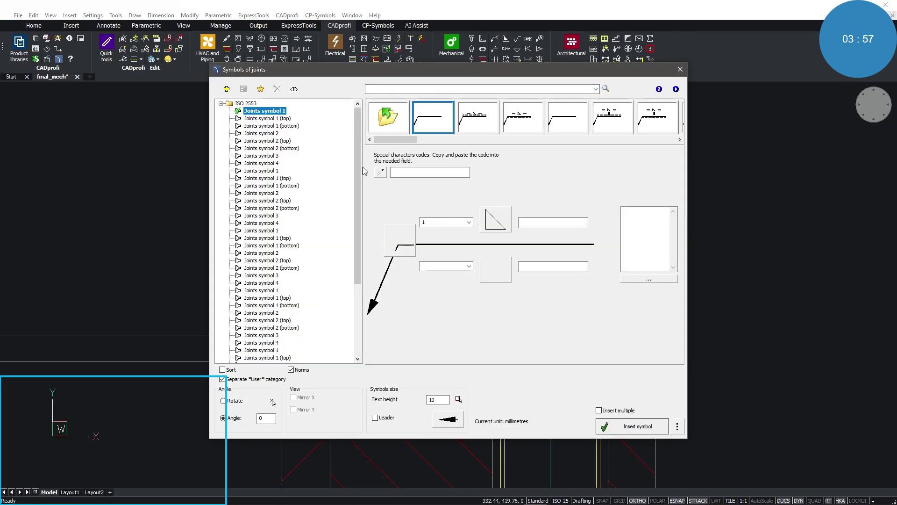
{"action": "left_click", "coordinate": [398, 244]}
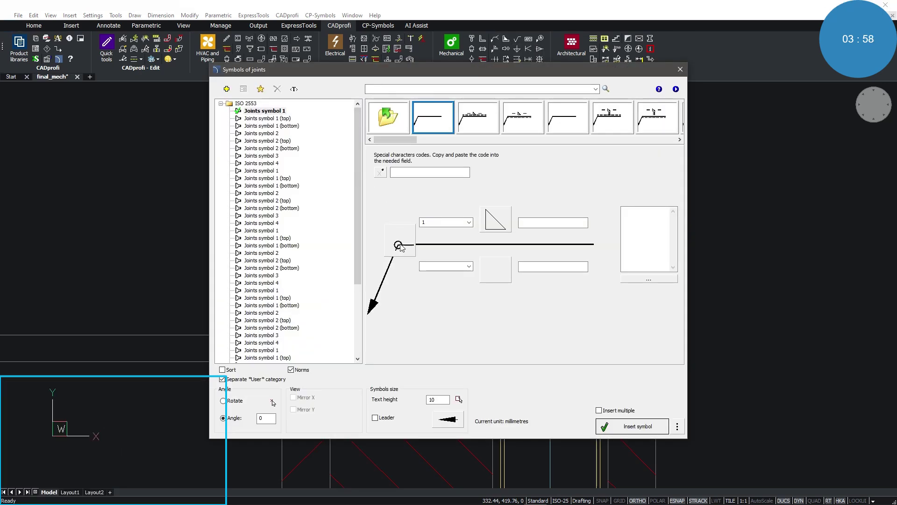
{"action": "left_click", "coordinate": [468, 223]}
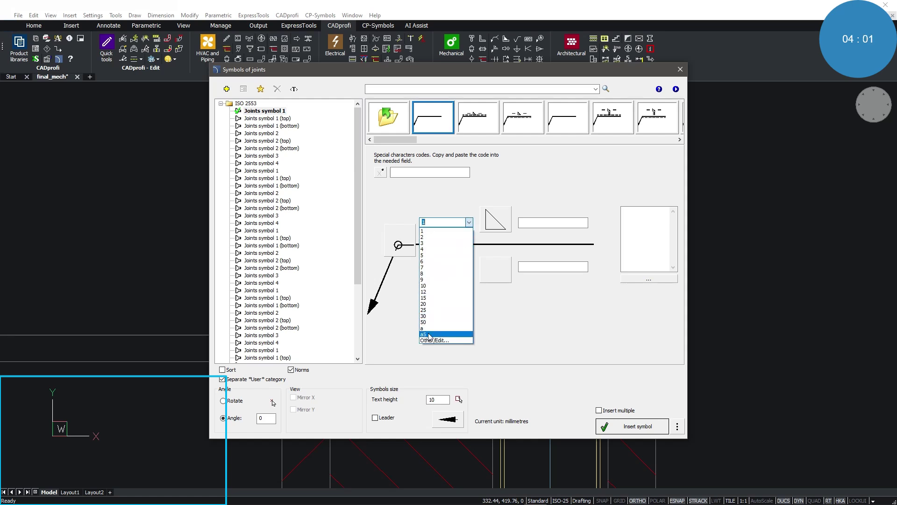
{"action": "left_click", "coordinate": [429, 335]}
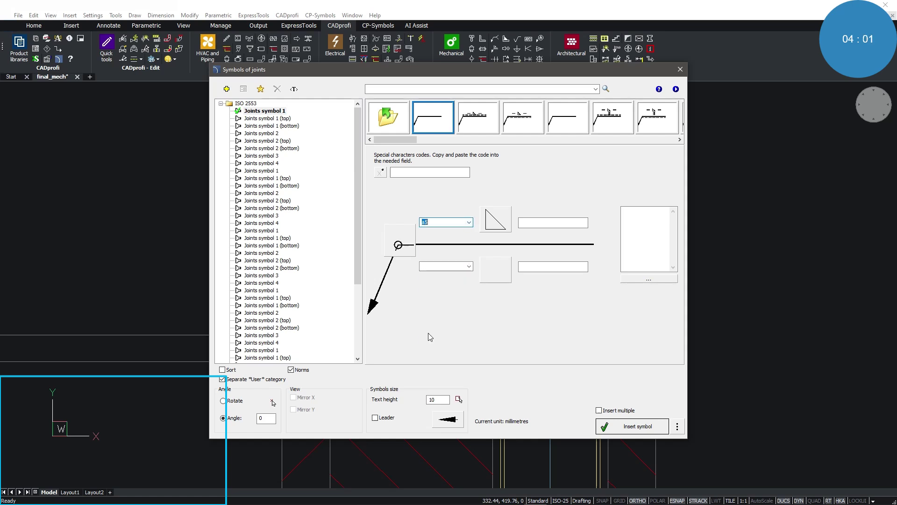
{"action": "left_click", "coordinate": [496, 225]}
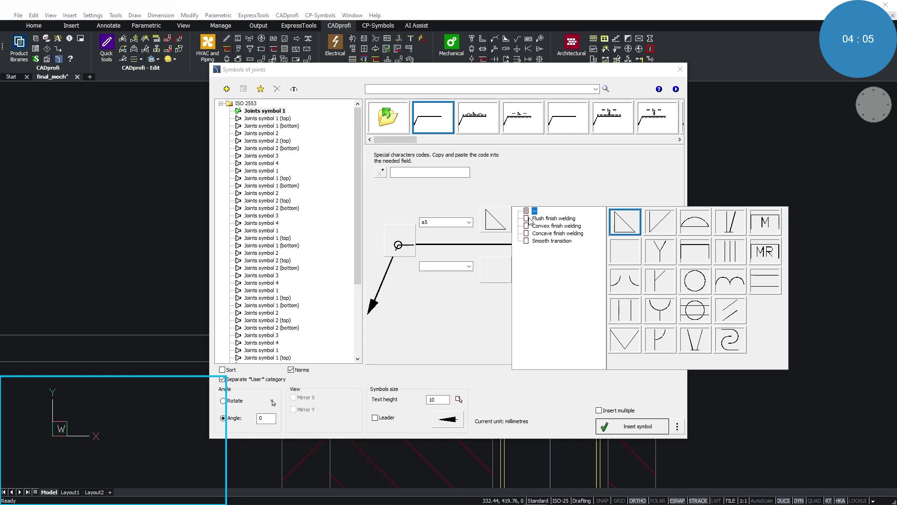
{"action": "left_click", "coordinate": [548, 219]}
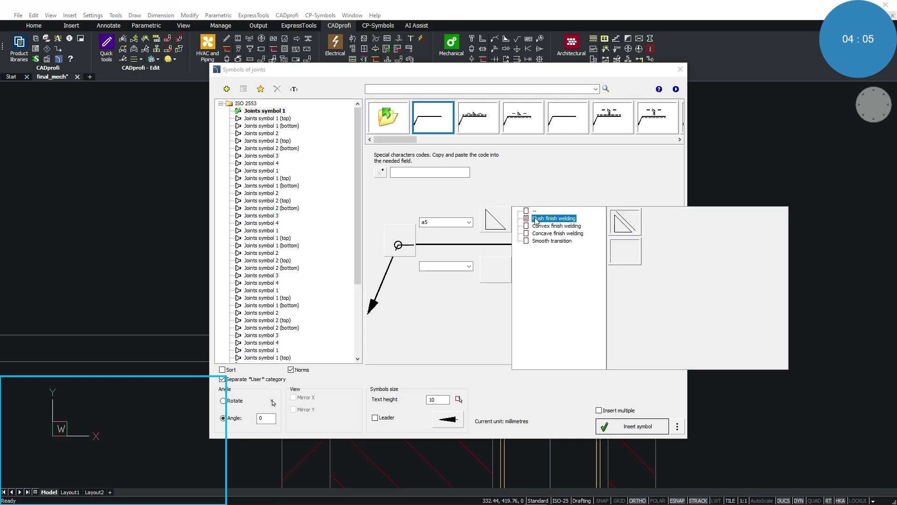
{"action": "left_click", "coordinate": [619, 225]}
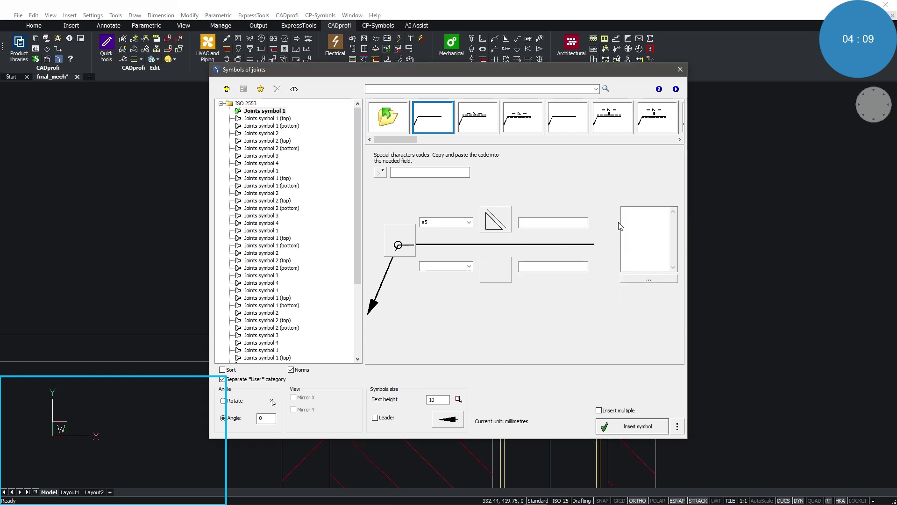
Set the weld symbol's welding process to ISO 4063 - 11 and begin placing it.
{"action": "left_click", "coordinate": [638, 278]}
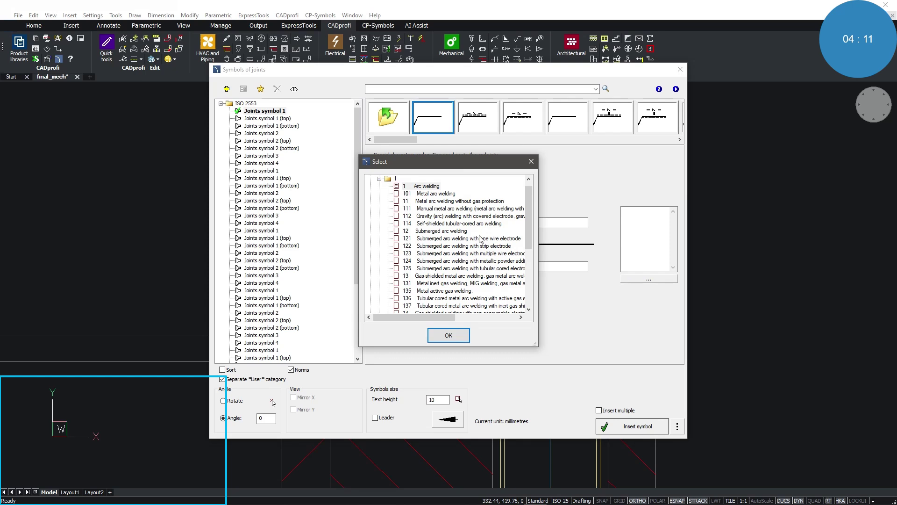
{"action": "left_click", "coordinate": [378, 181]}
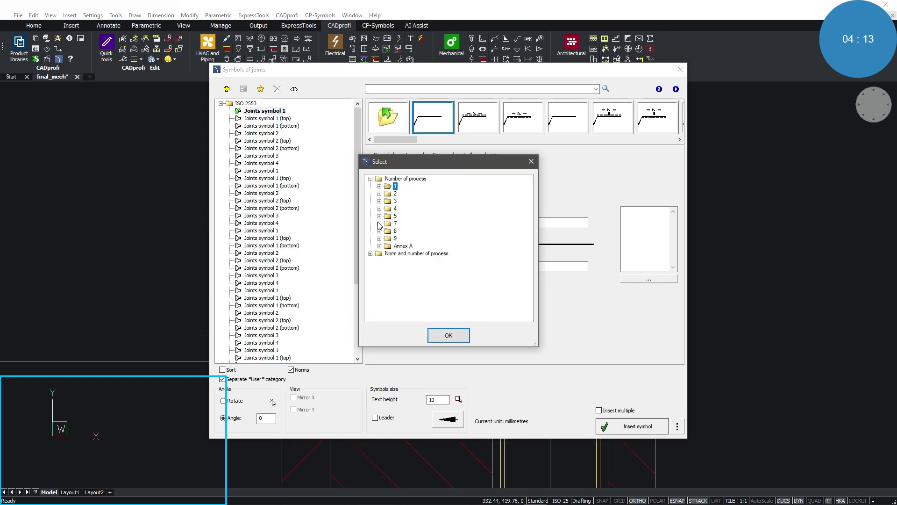
{"action": "left_click", "coordinate": [371, 253]}
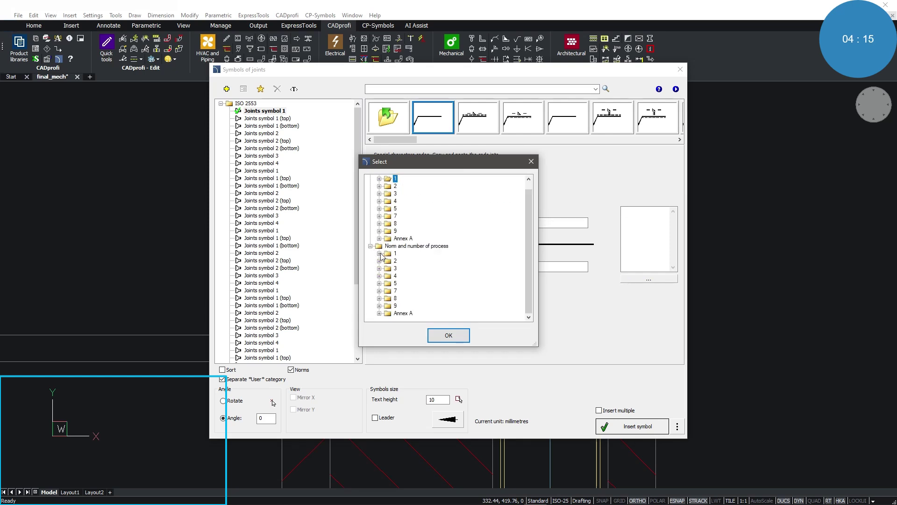
{"action": "left_click", "coordinate": [379, 254]}
{"action": "left_click", "coordinate": [415, 202]}
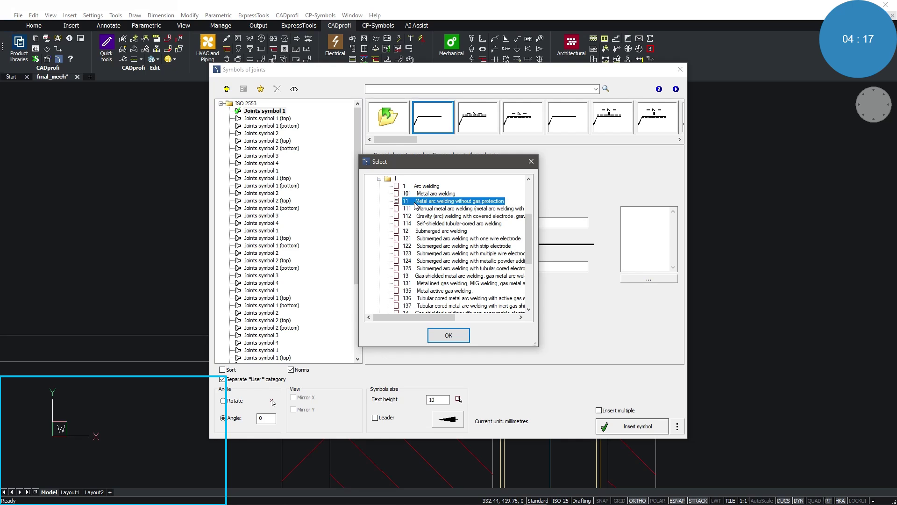
{"action": "left_click", "coordinate": [449, 336]}
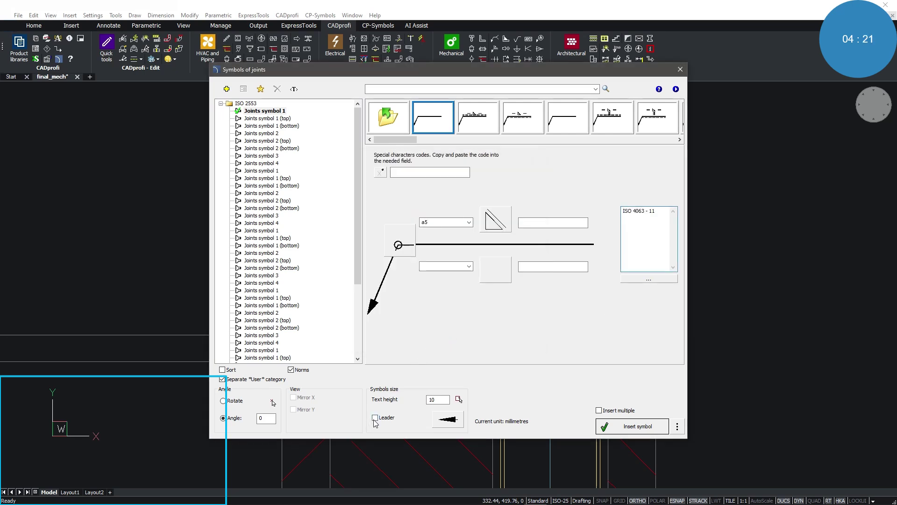
{"action": "left_click", "coordinate": [643, 427]}
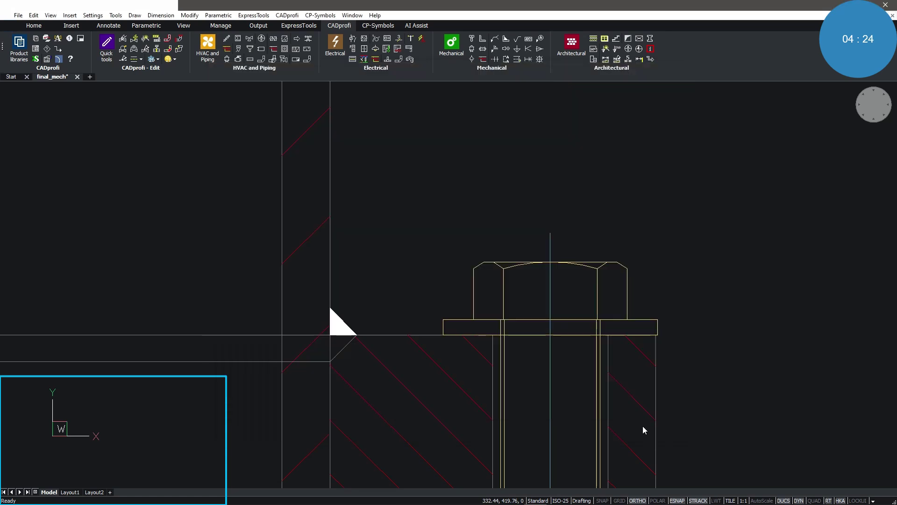
Place the a5 weld symbol above the joint, its arrow on the flange-to-shell corner.
{"action": "left_click", "coordinate": [344, 322]}
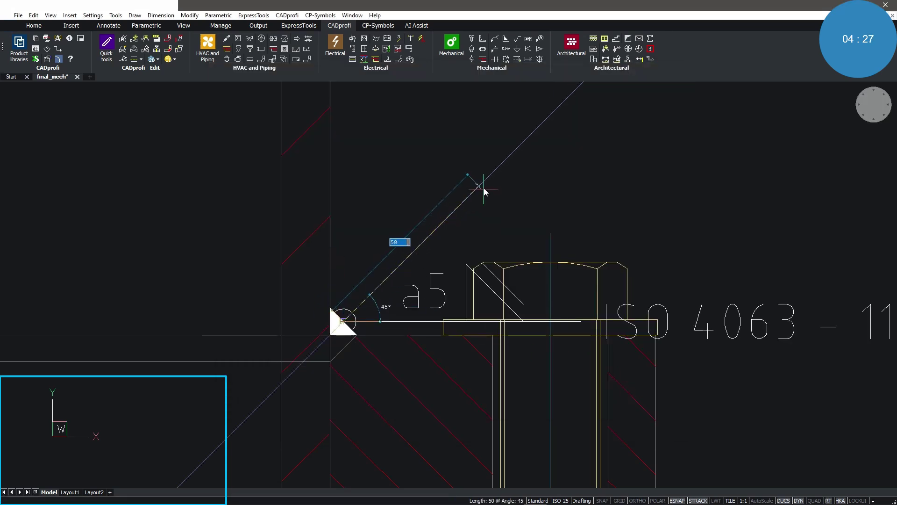
{"action": "left_click", "coordinate": [414, 189]}
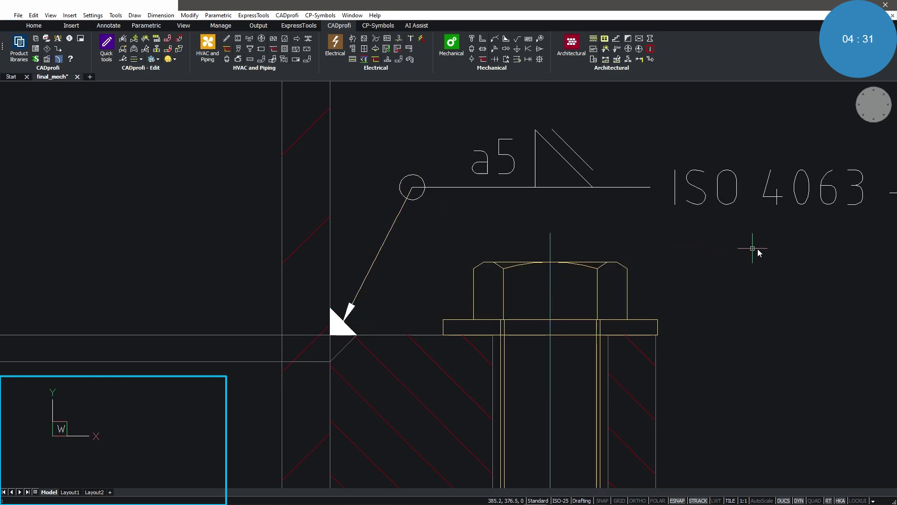
{"action": "middle_click_drag", "start_coordinate": [768, 250], "coordinate": [584, 273]}
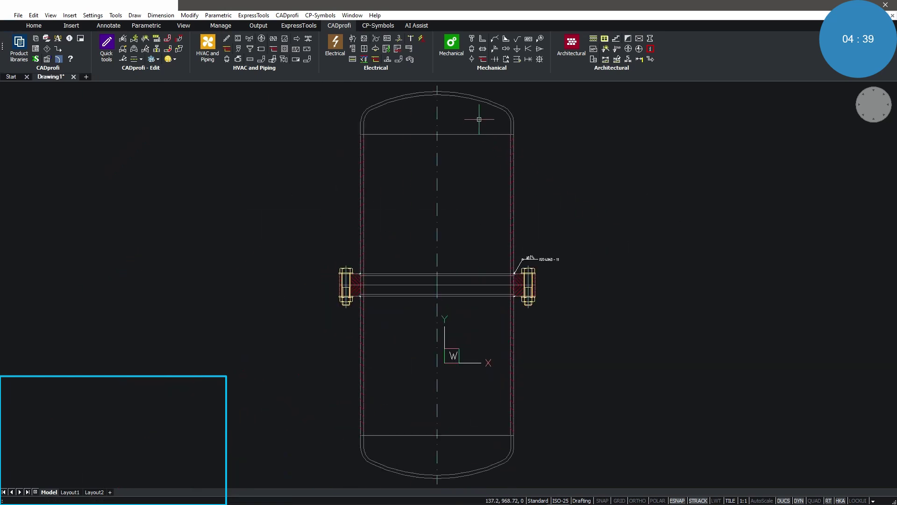
{"action": "type", "text": "zoom"}
{"action": "key", "text": "Return"}
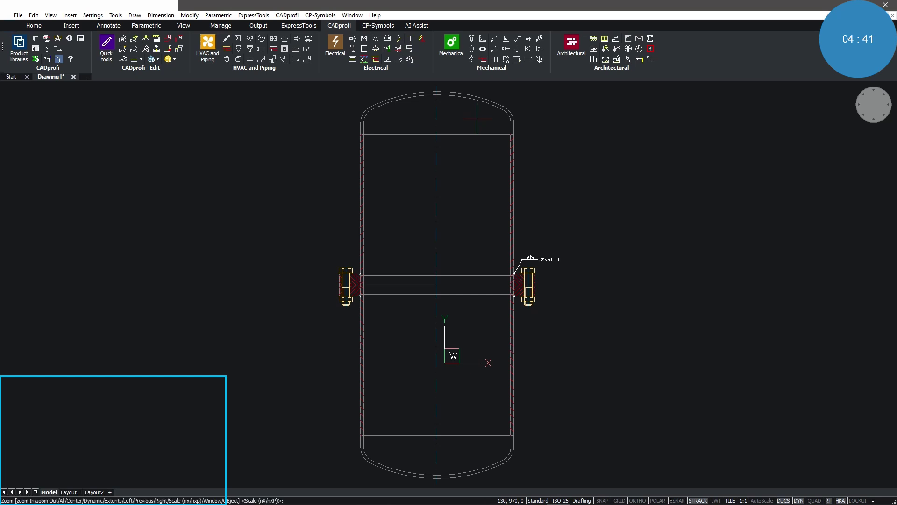
{"action": "left_click", "coordinate": [472, 116]}
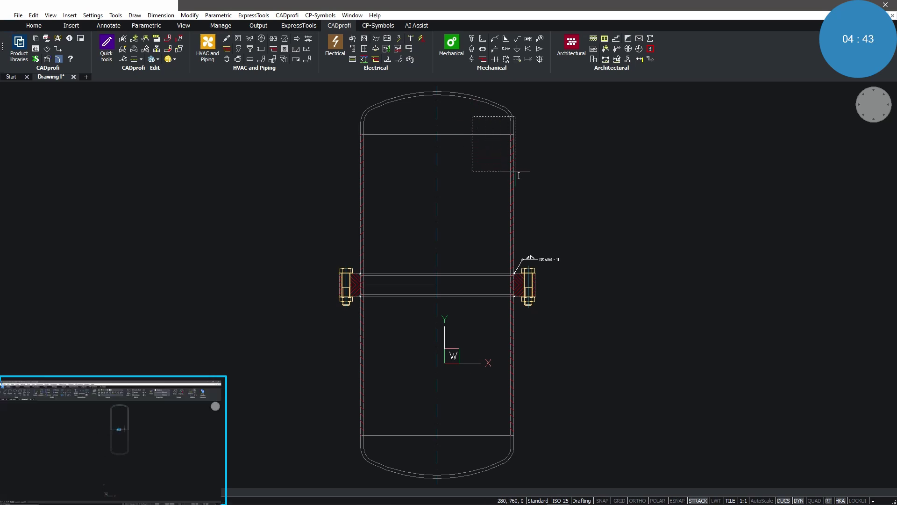
{"action": "left_click", "coordinate": [575, 212]}
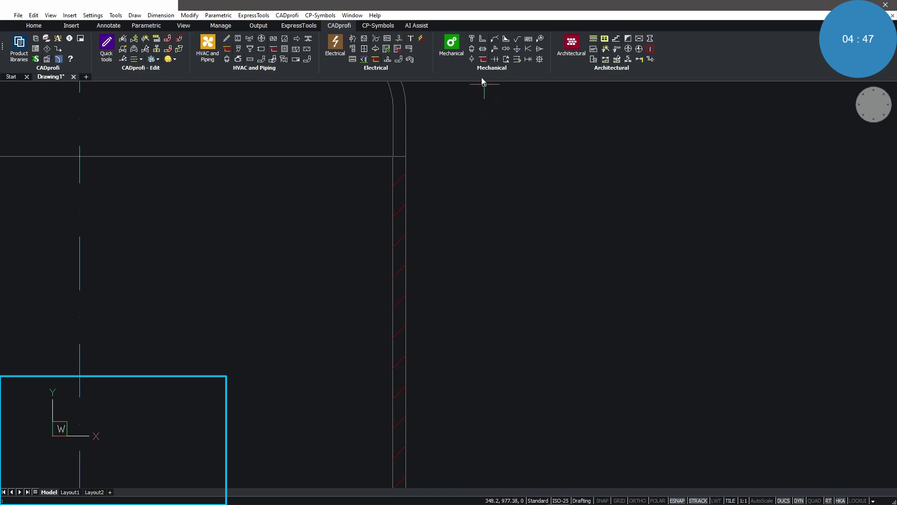
Add a 100-long DIN 2458 welded steel pipe, 60.3 x 2.9, from the right shell wall.
{"action": "left_click", "coordinate": [472, 49]}
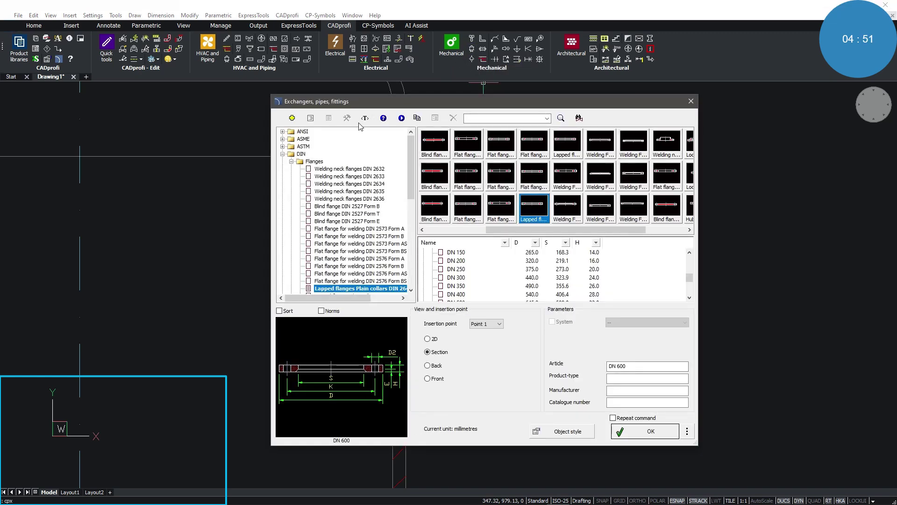
{"action": "left_click", "coordinate": [292, 162]}
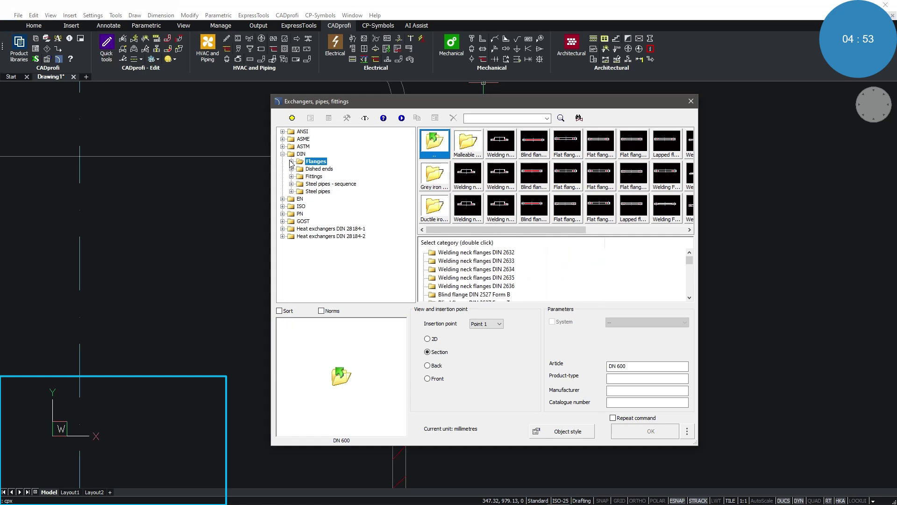
{"action": "left_click", "coordinate": [291, 184]}
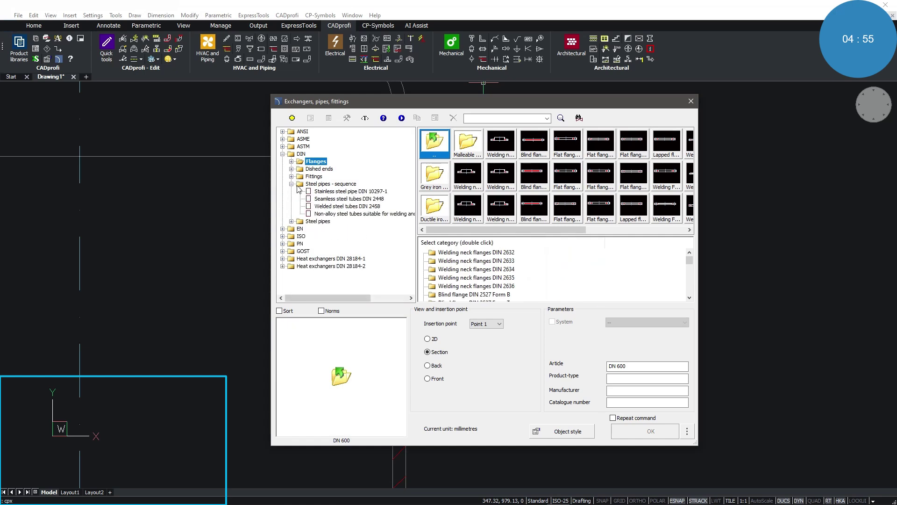
{"action": "left_click", "coordinate": [335, 207]}
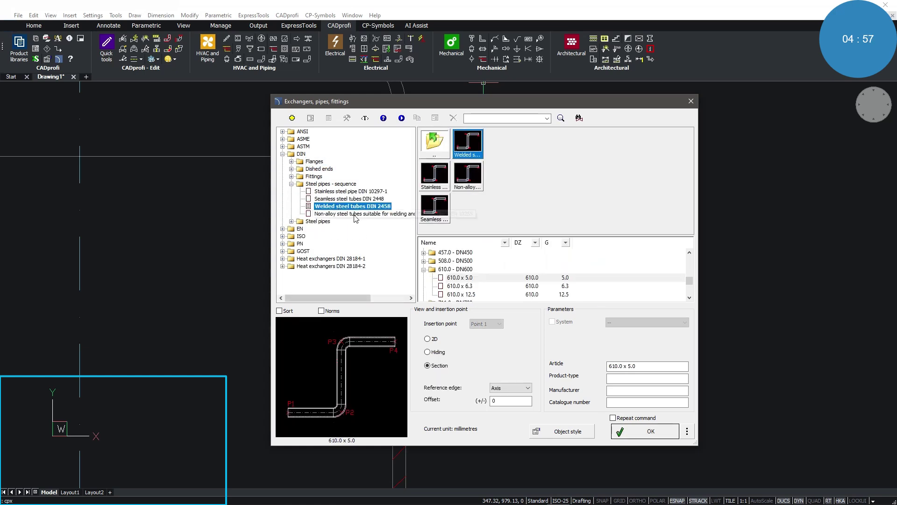
{"action": "left_click_drag", "start_coordinate": [689, 283], "coordinate": [691, 264]}
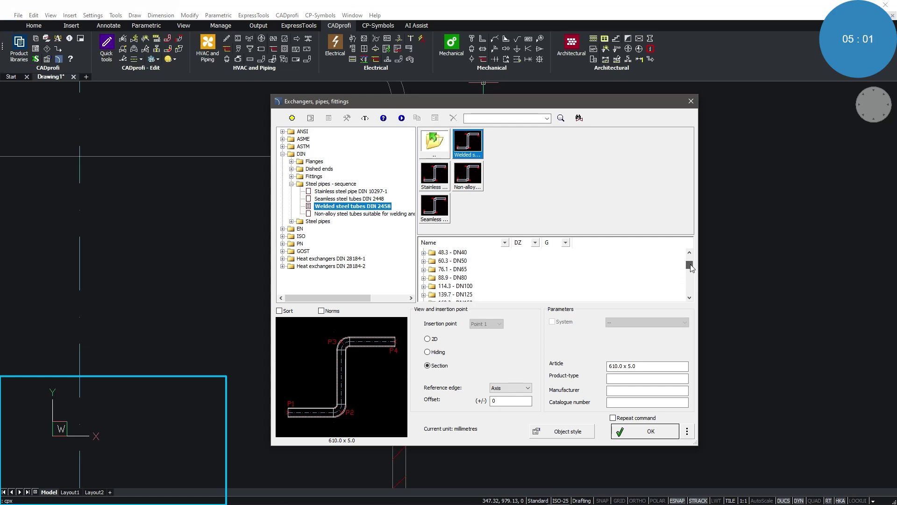
{"action": "left_click", "coordinate": [424, 262]}
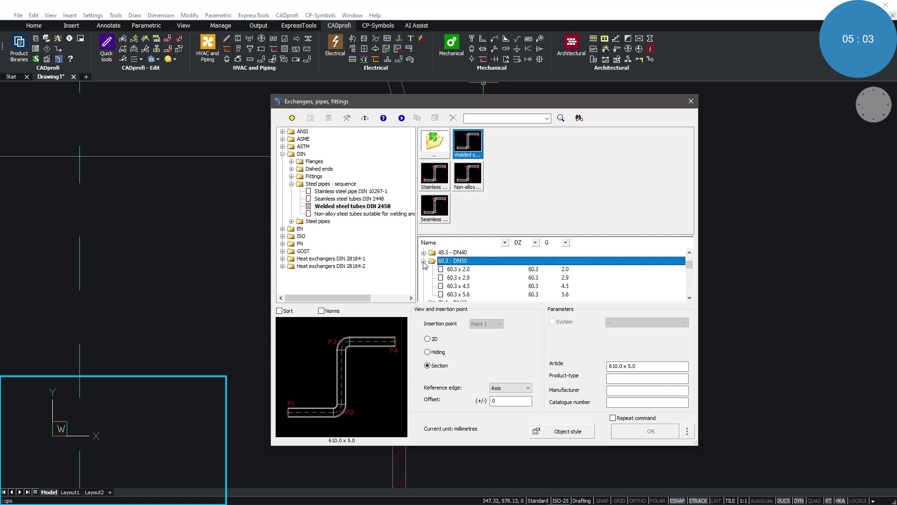
{"action": "left_click", "coordinate": [465, 279]}
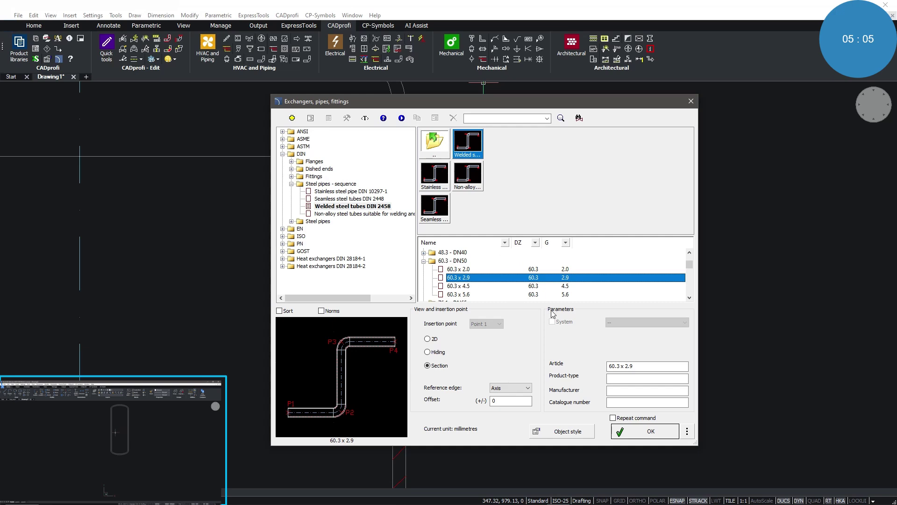
{"action": "left_click", "coordinate": [647, 431]}
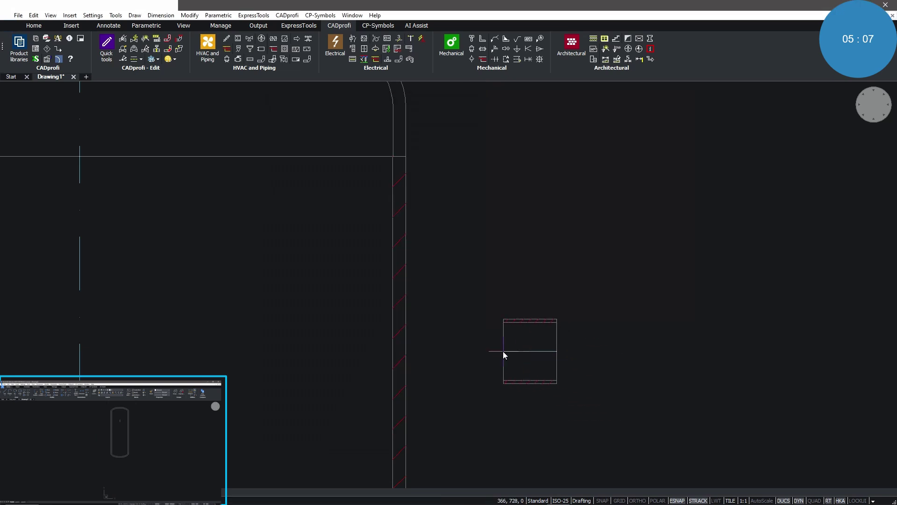
{"action": "left_click", "coordinate": [406, 293]}
{"action": "type", "text": "100"}
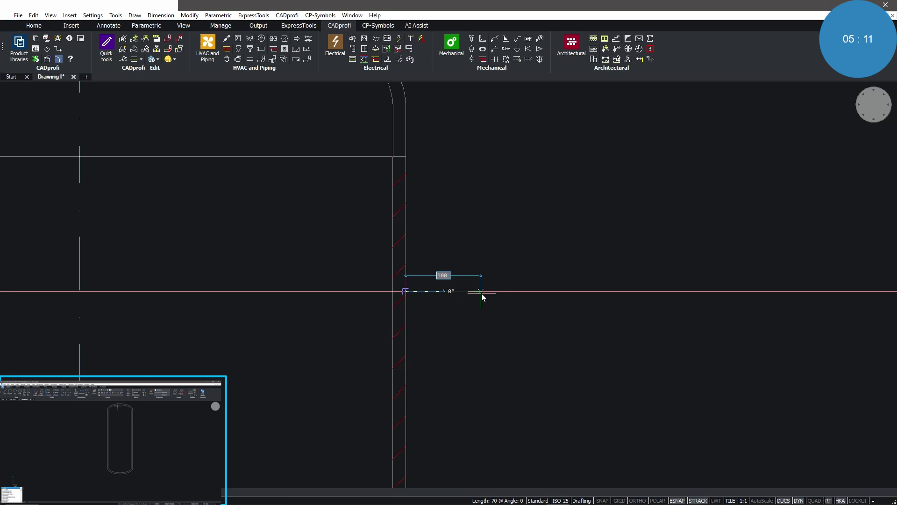
{"action": "key", "text": "Return"}
{"action": "key", "text": "Return"}
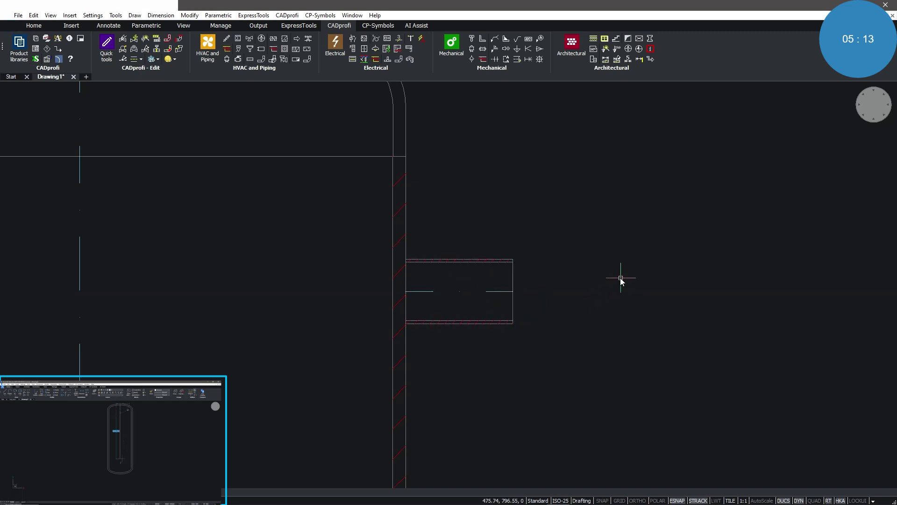
{"action": "left_click", "coordinate": [473, 53]}
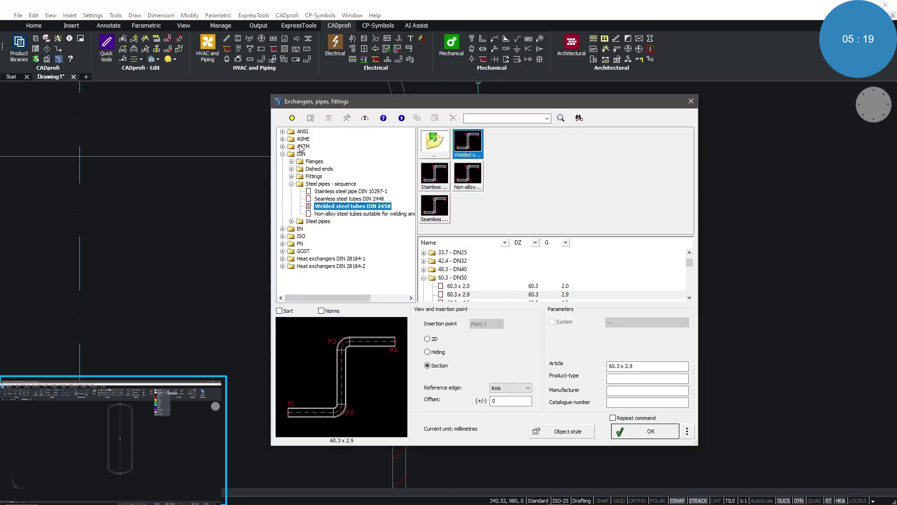
Cap the nozzle's outer end with a DN 50 DIN 2573 Form A flat welding flange.
{"action": "left_click", "coordinate": [291, 161]}
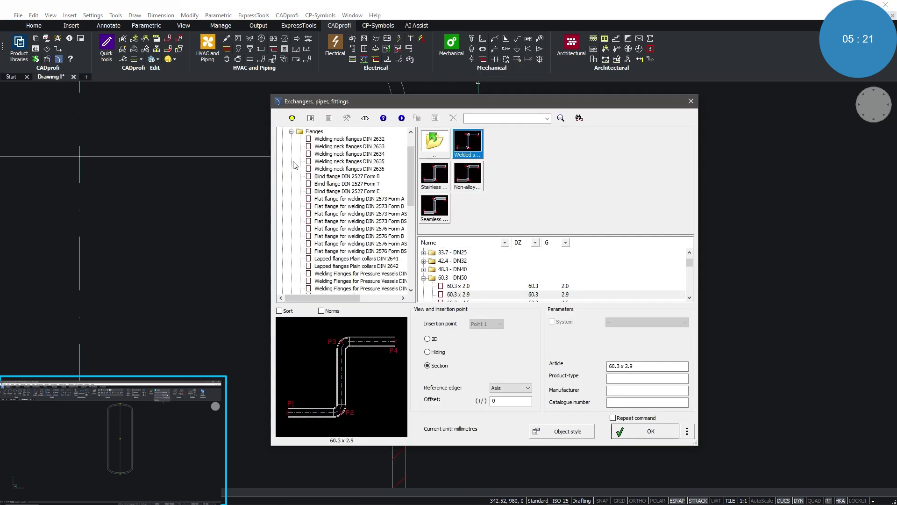
{"action": "left_click", "coordinate": [386, 200]}
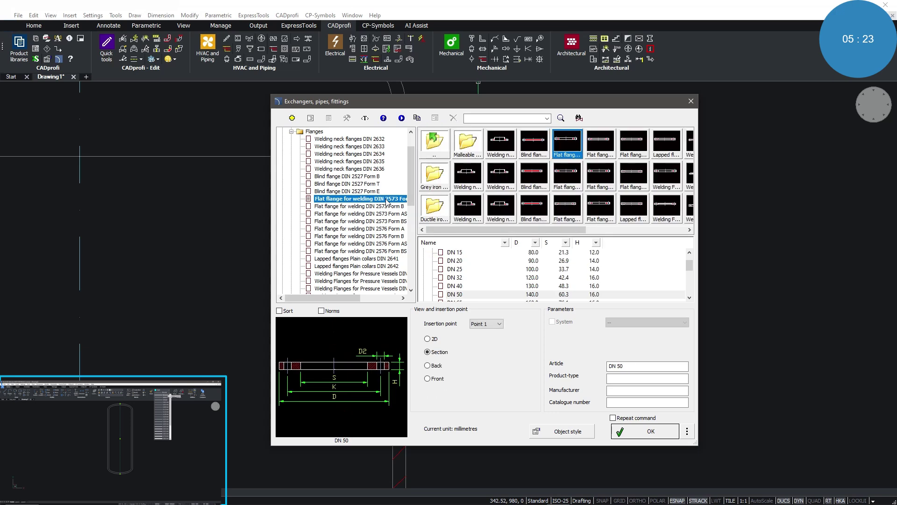
{"action": "left_click", "coordinate": [501, 295]}
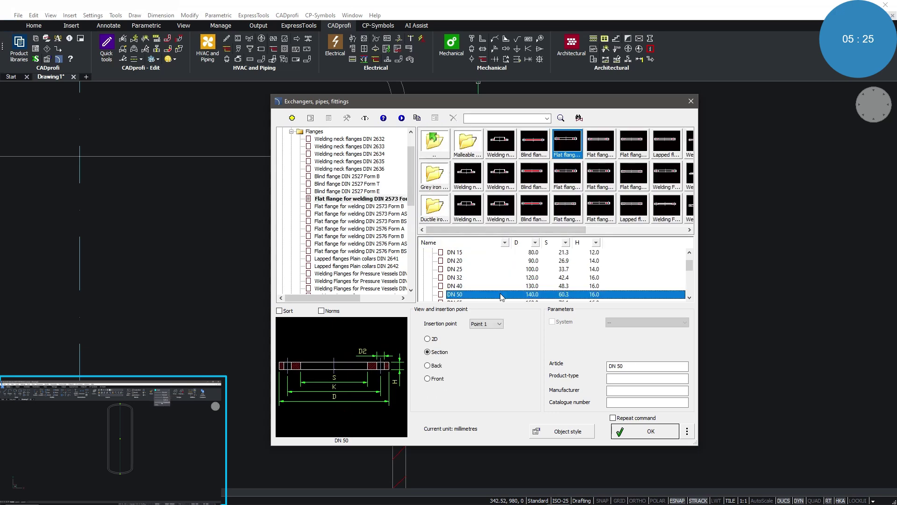
{"action": "left_click", "coordinate": [645, 431]}
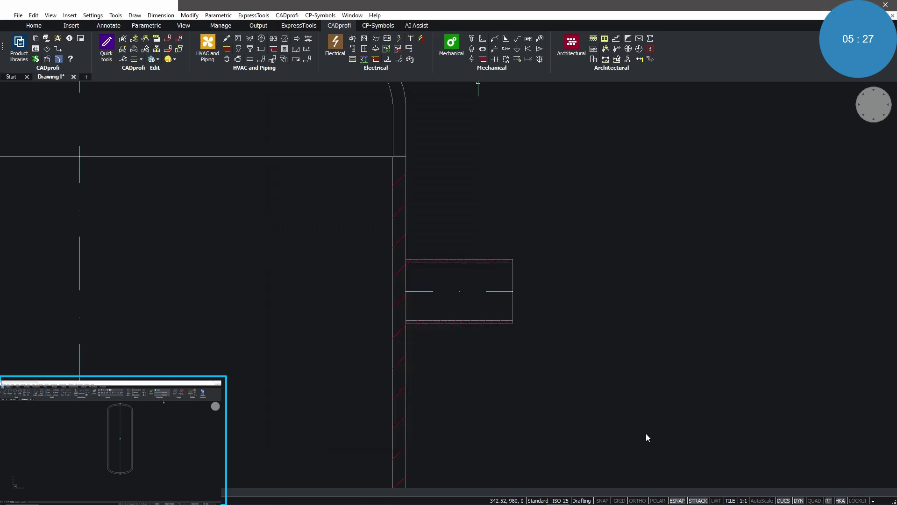
{"action": "left_click", "coordinate": [513, 291]}
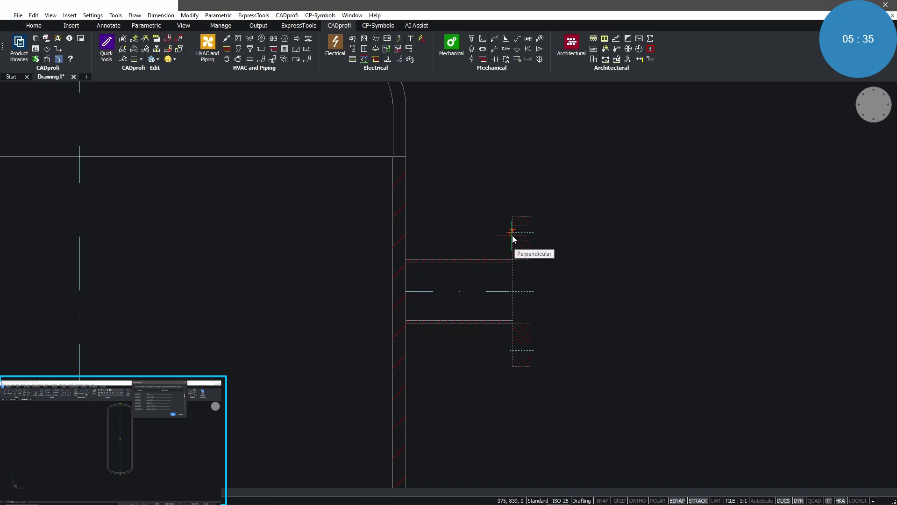
{"action": "left_click", "coordinate": [512, 260]}
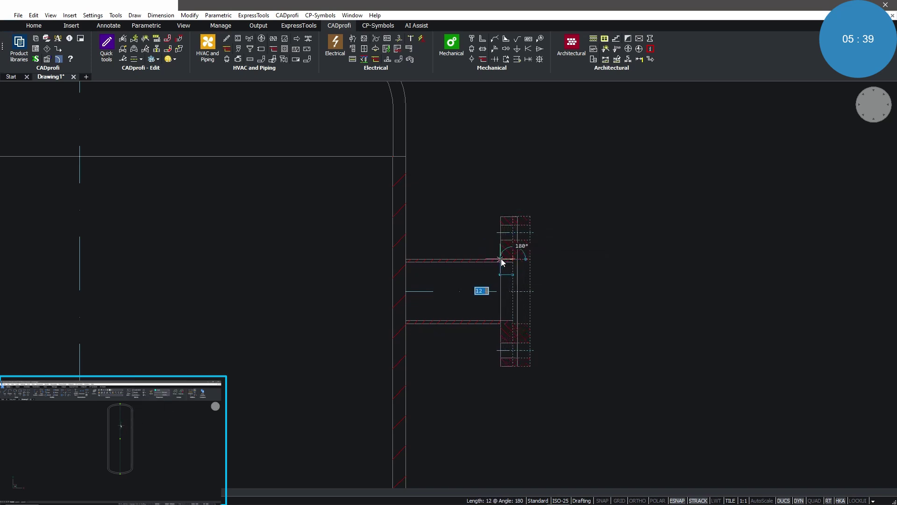
{"action": "left_click", "coordinate": [502, 260]}
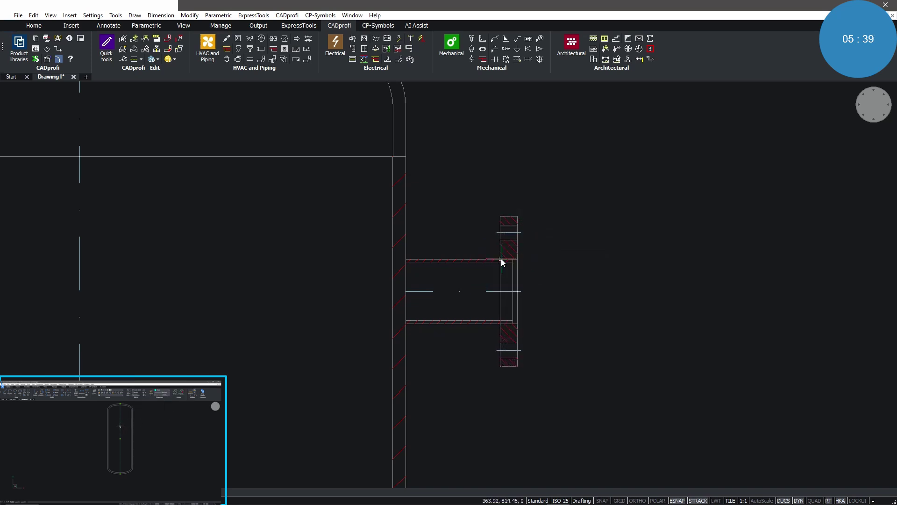
Insert the nozzle flange's front view on the vessel centreline at 0° rotation.
{"action": "middle_click", "coordinate": [621, 221]}
{"action": "middle_click", "coordinate": [621, 221]}
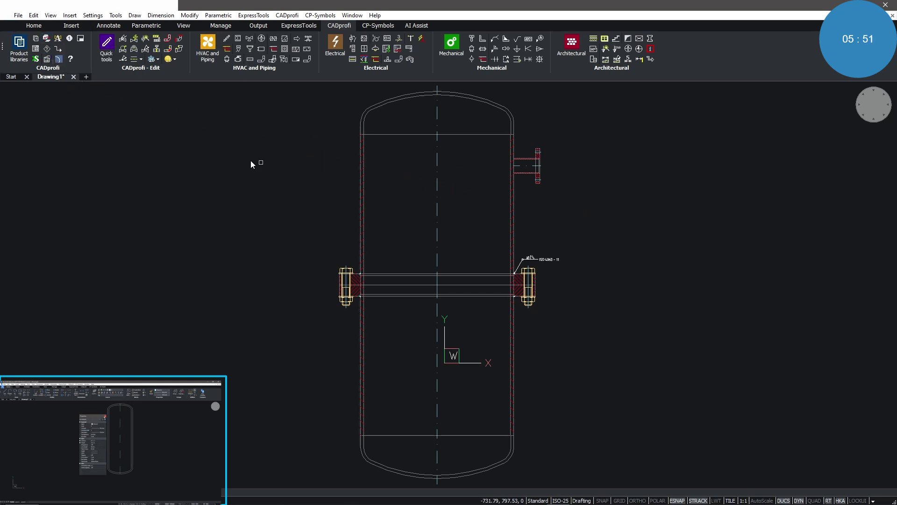
{"action": "double_click", "coordinate": [538, 185]}
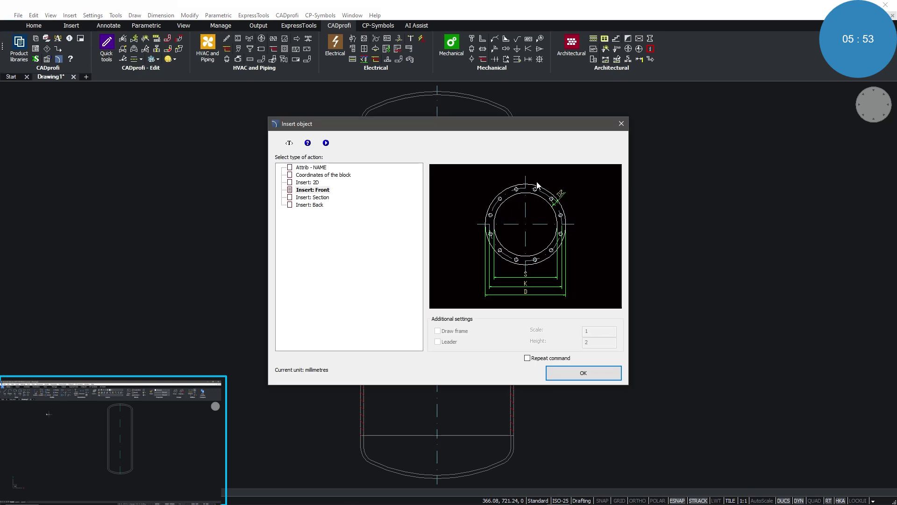
{"action": "left_click", "coordinate": [317, 191]}
{"action": "left_click", "coordinate": [560, 372]}
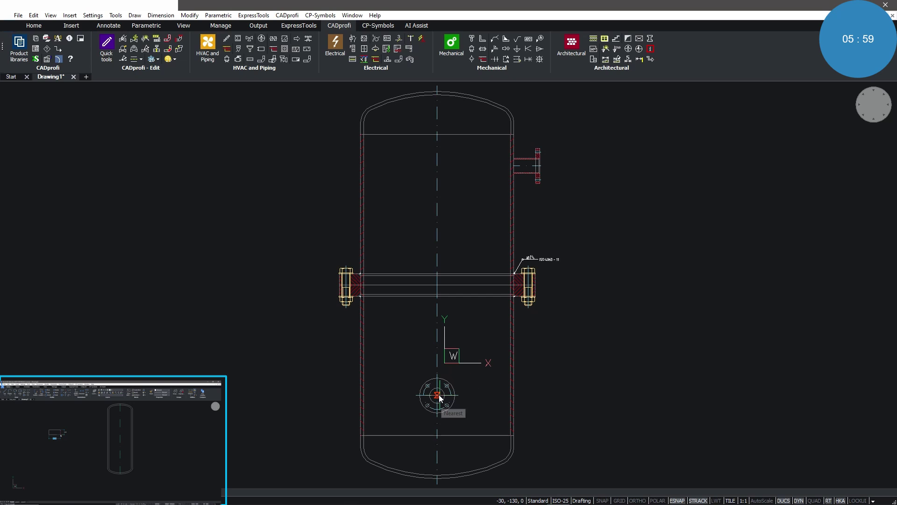
{"action": "left_click", "coordinate": [439, 396]}
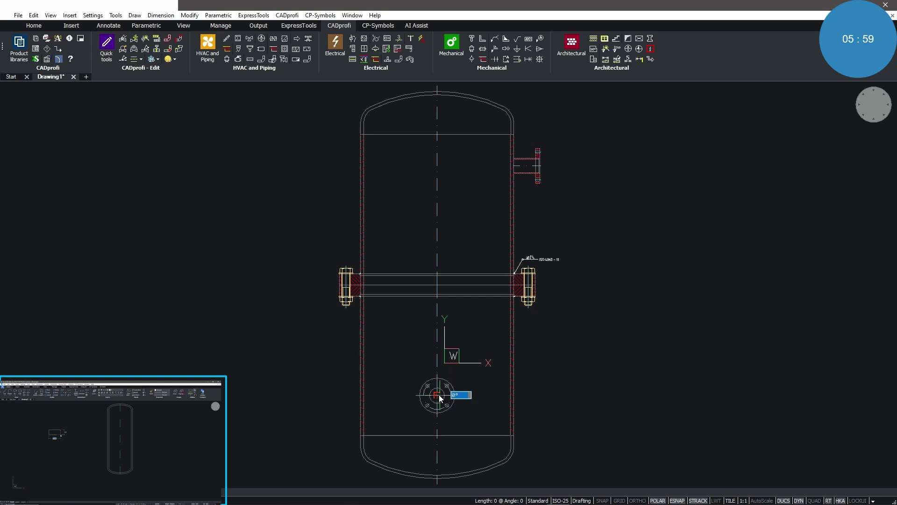
{"action": "left_click", "coordinate": [489, 395]}
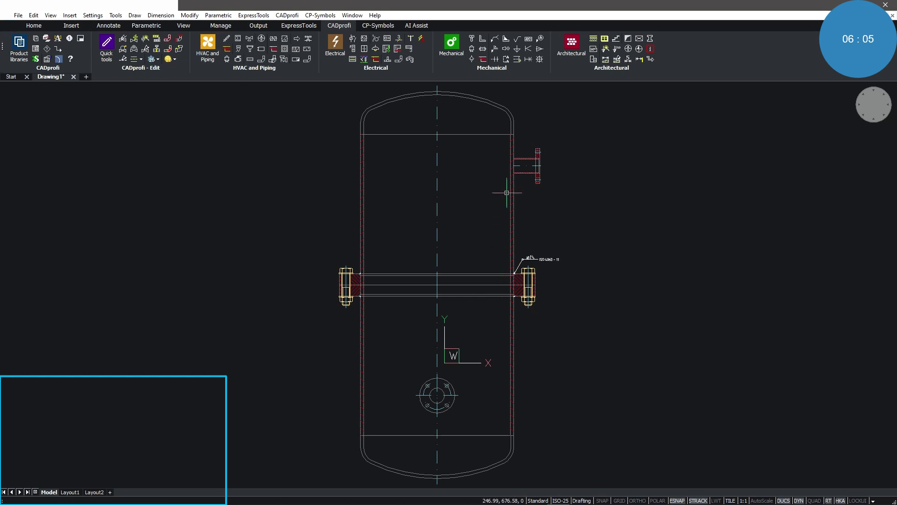
Choose the DIN 28184-1 four-beam crosswise exchanger, DN600, inserted with all dimensions specified.
{"action": "left_click", "coordinate": [474, 51]}
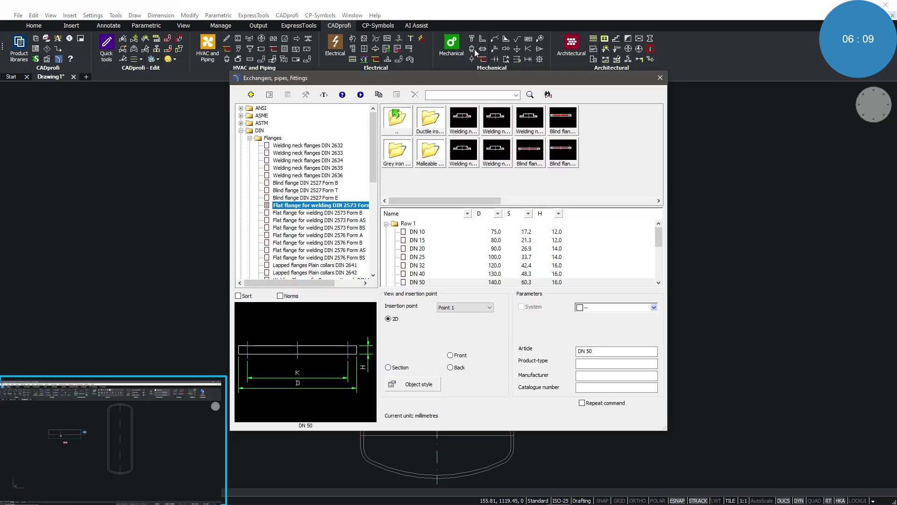
{"action": "left_click", "coordinate": [251, 139]}
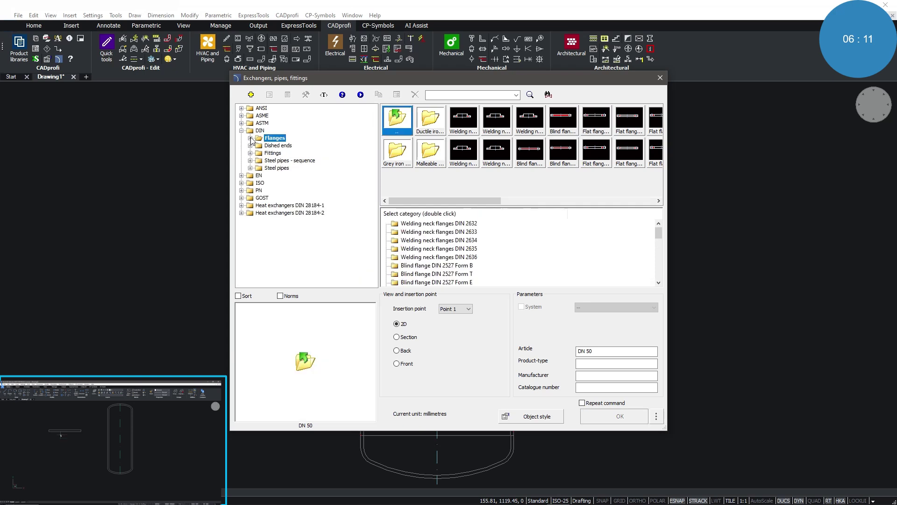
{"action": "left_click", "coordinate": [242, 206]}
{"action": "left_click", "coordinate": [290, 220]}
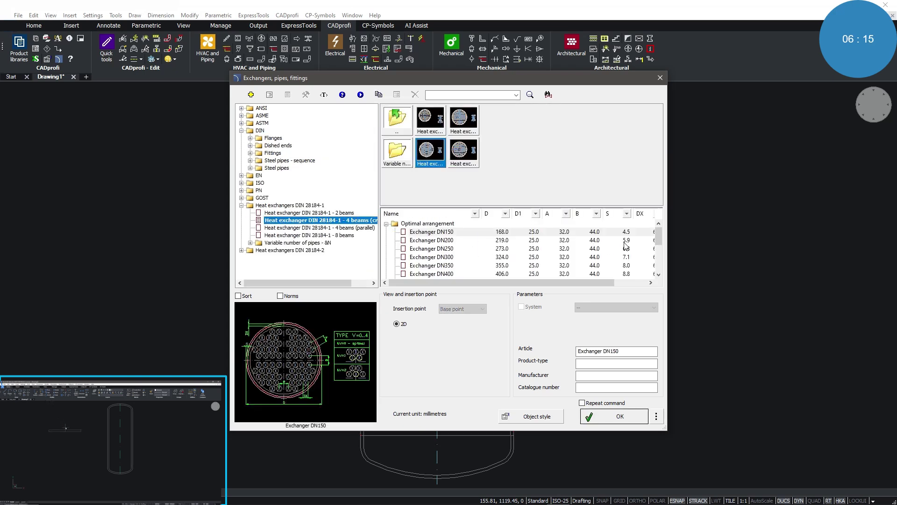
{"action": "left_click_drag", "start_coordinate": [660, 242], "coordinate": [660, 248]}
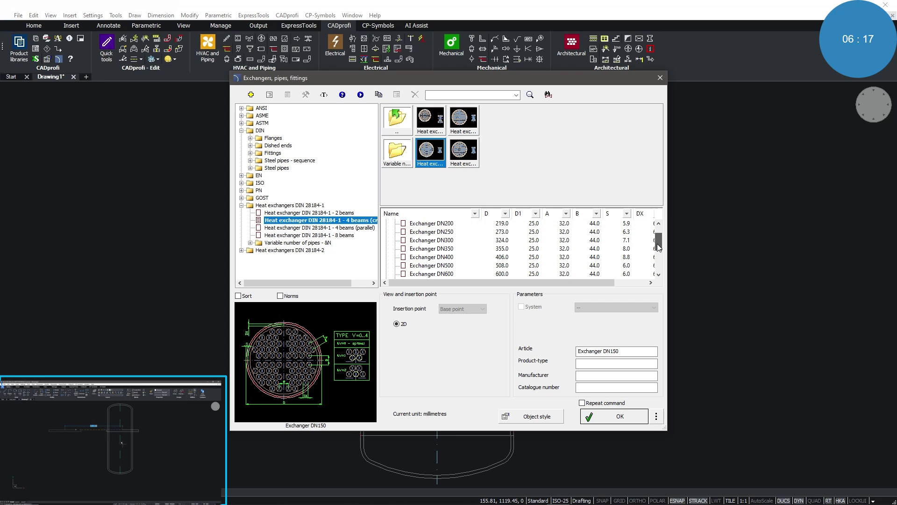
{"action": "left_click", "coordinate": [503, 274]}
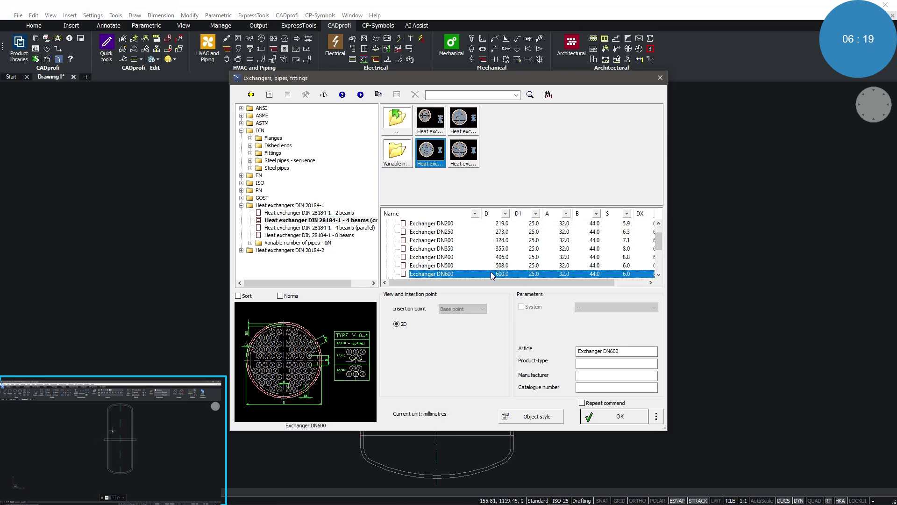
{"action": "left_click", "coordinate": [656, 416]}
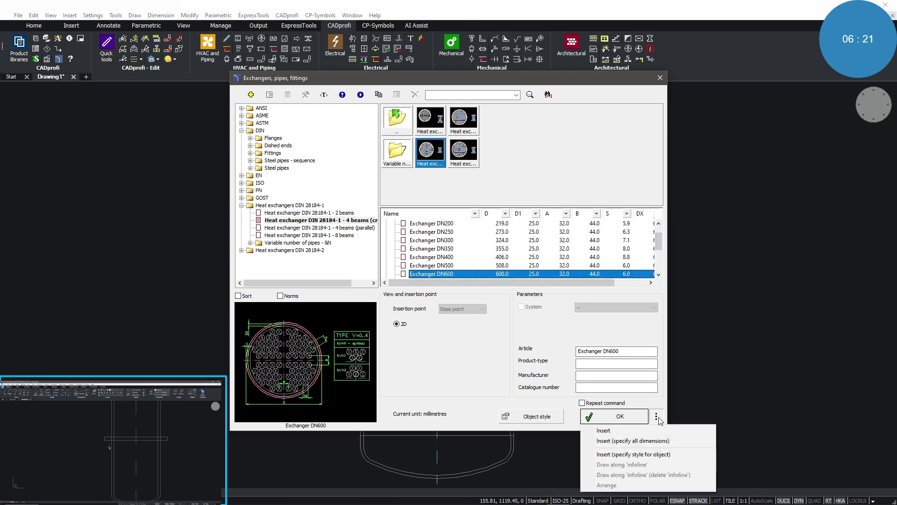
{"action": "left_click", "coordinate": [671, 441]}
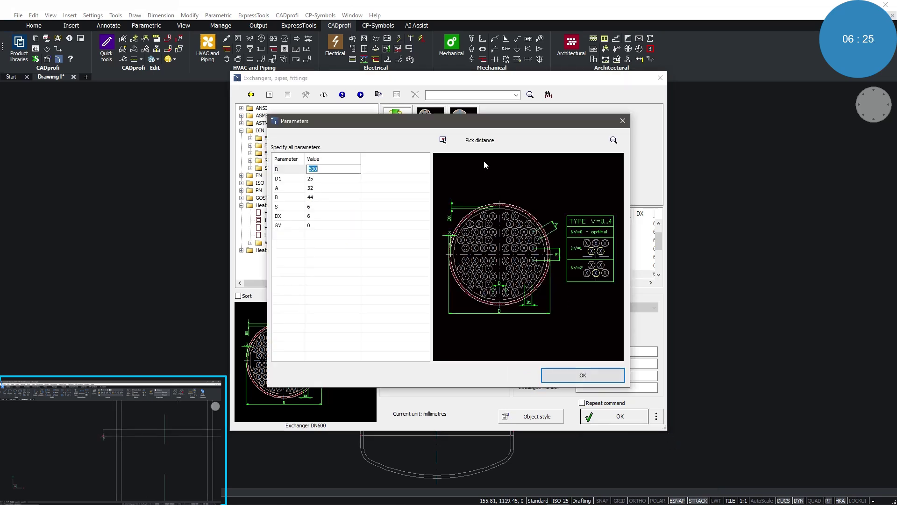
Measure diameter D across the vessel width, set S to 12.5 and accept.
{"action": "left_click", "coordinate": [478, 143]}
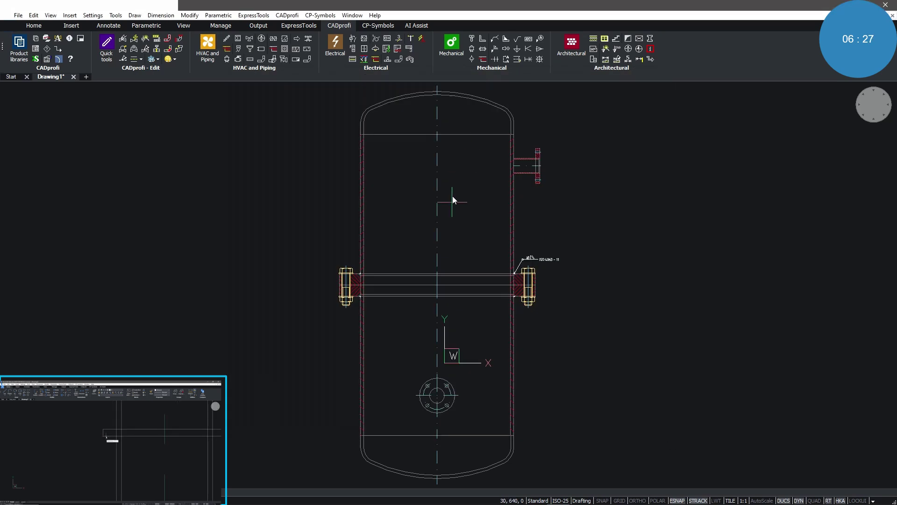
{"action": "left_click", "coordinate": [360, 436]}
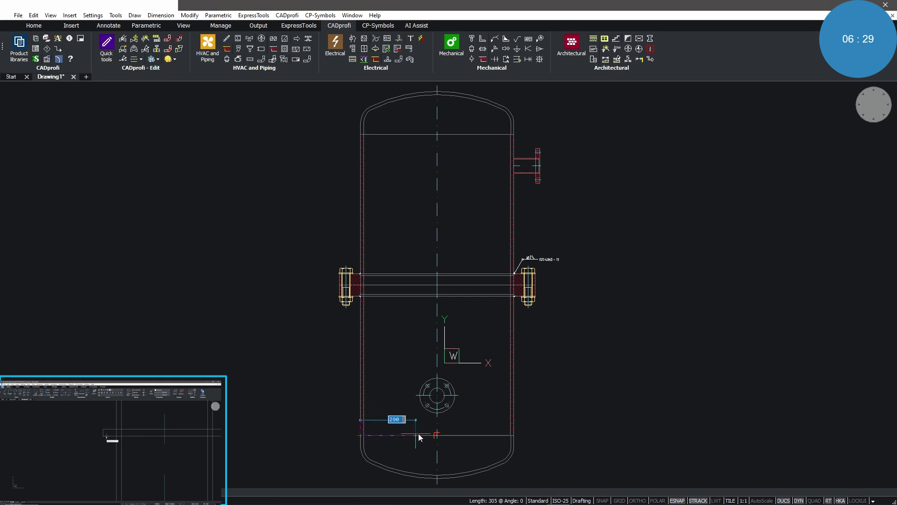
{"action": "left_click", "coordinate": [517, 438]}
{"action": "left_click", "coordinate": [314, 208]}
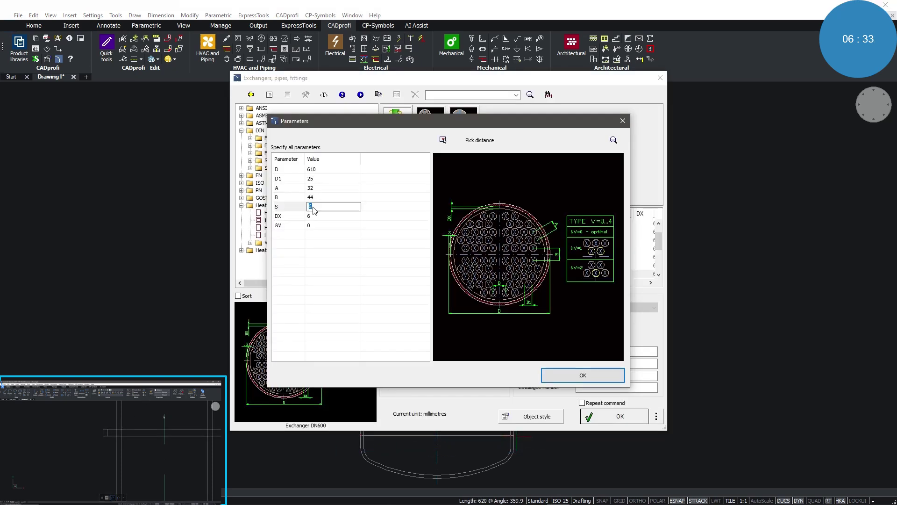
{"action": "type", "text": "12.5"}
{"action": "key", "text": "Return"}
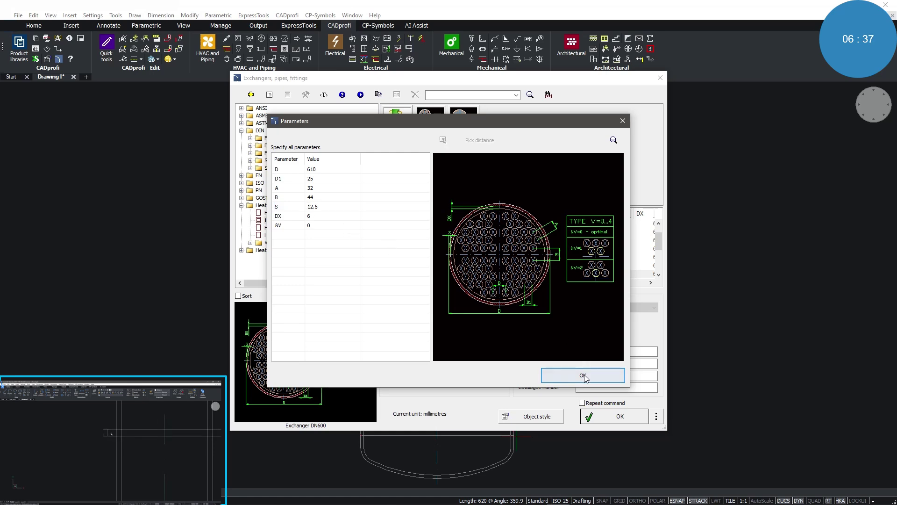
{"action": "left_click", "coordinate": [584, 374]}
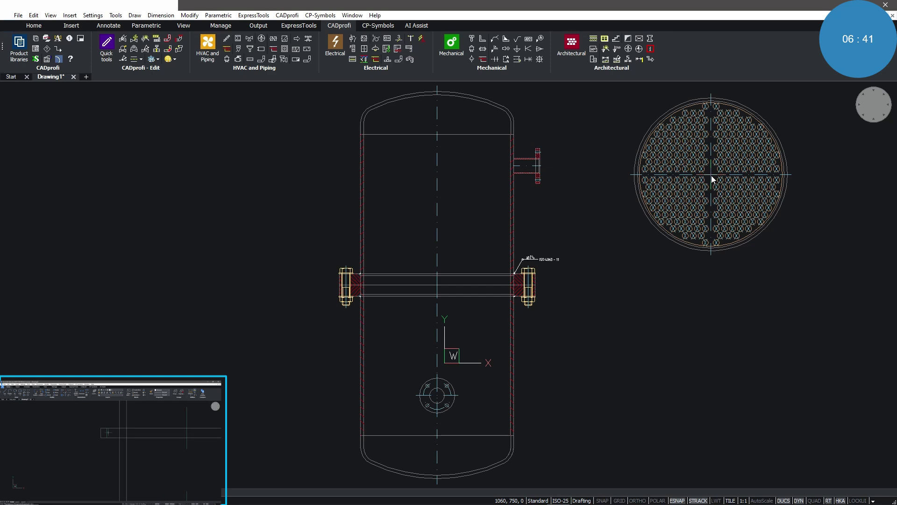
{"action": "left_click", "coordinate": [711, 179]}
{"action": "key", "text": "Escape"}
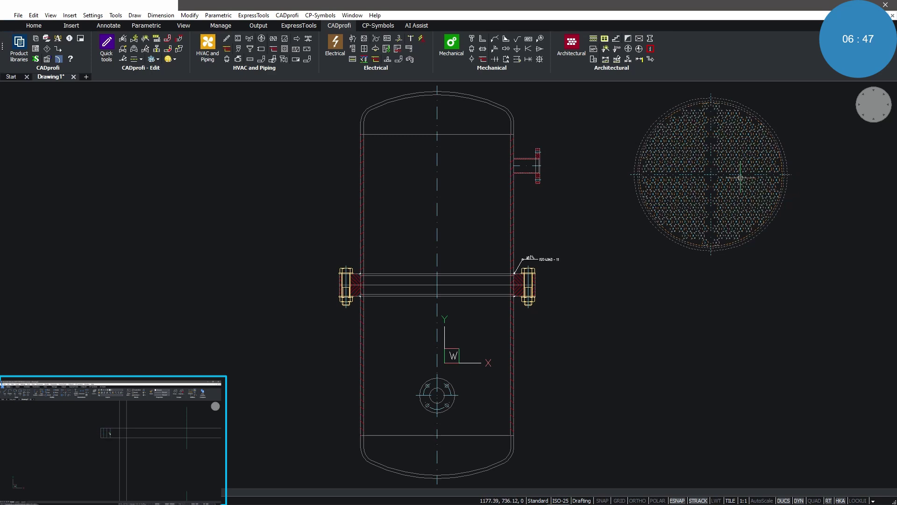
{"action": "left_click", "coordinate": [740, 177]}
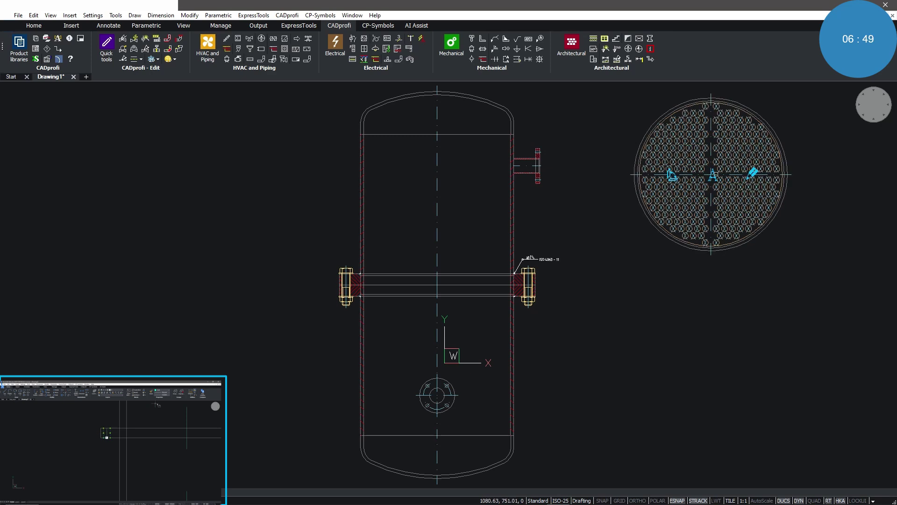
{"action": "left_click", "coordinate": [752, 172]}
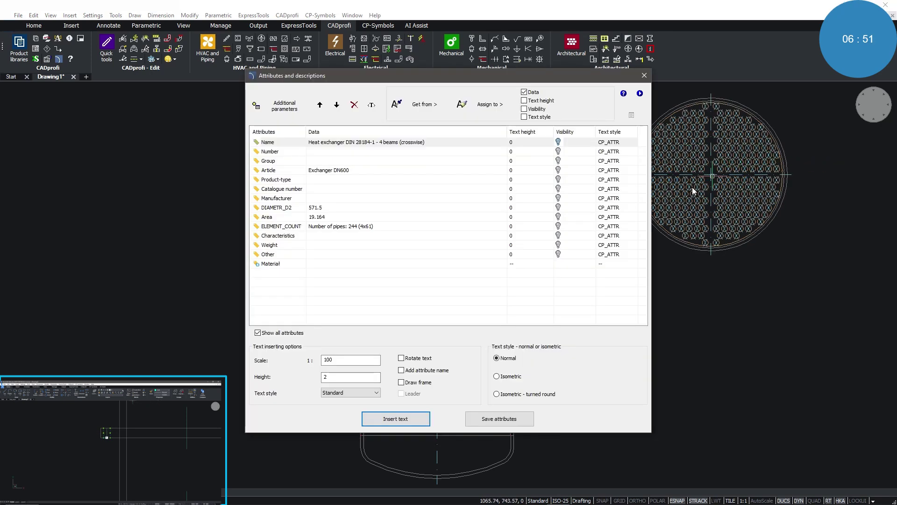
{"action": "double_click", "coordinate": [384, 227]}
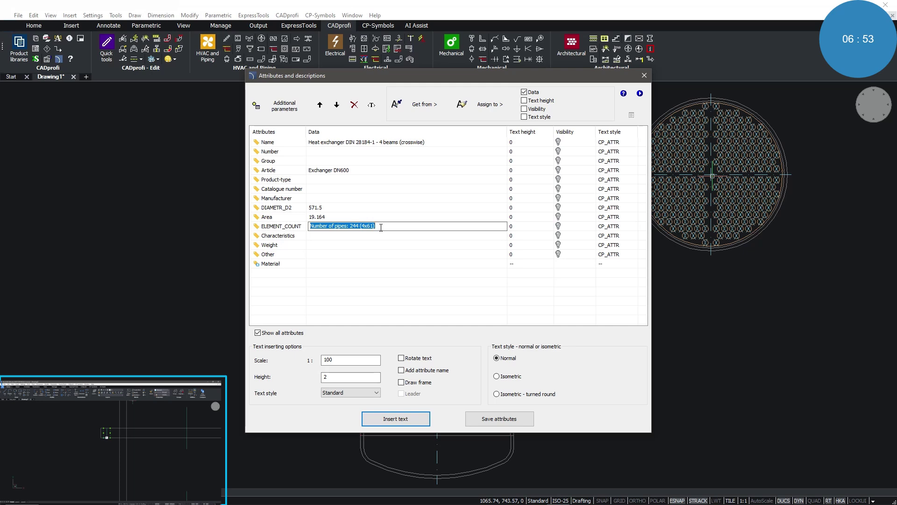
{"action": "left_click", "coordinate": [391, 209]}
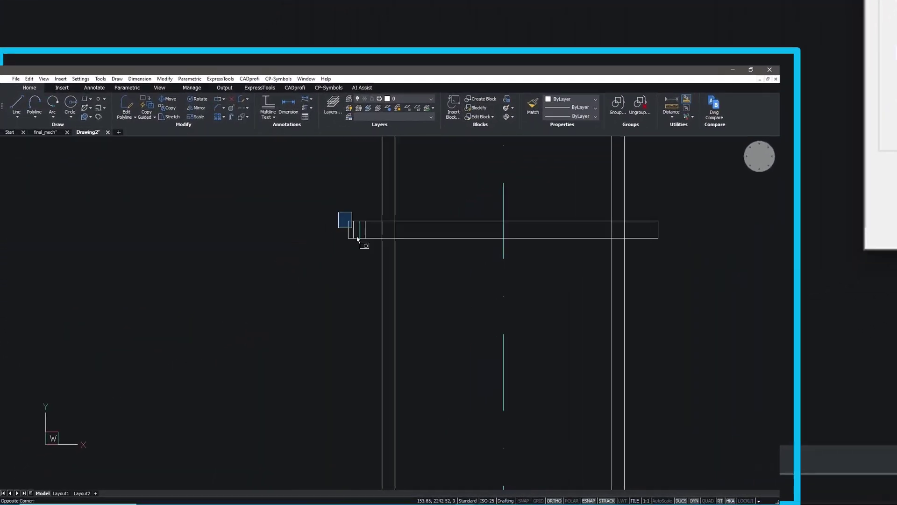
Mirror the bar's left-end short lines about the vertical centreline, keeping the originals.
{"action": "left_click_drag", "start_coordinate": [263, 283], "coordinate": [286, 308]}
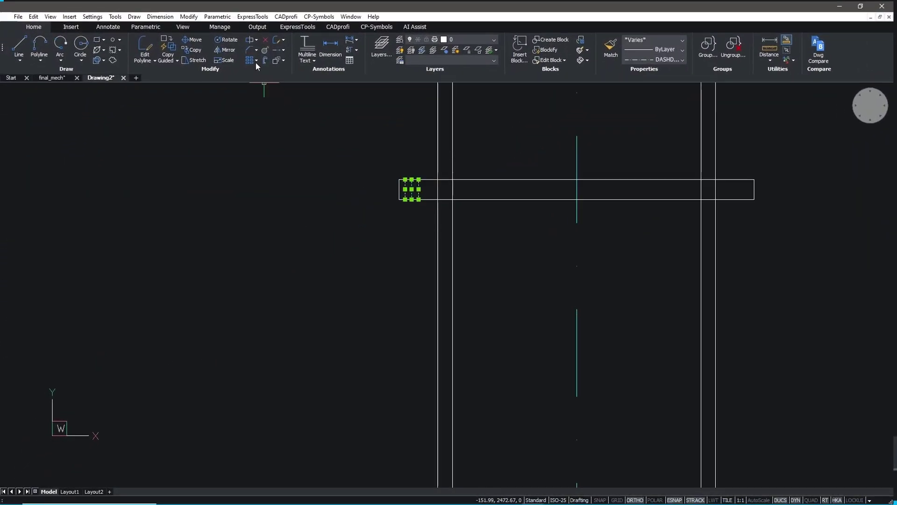
{"action": "left_click", "coordinate": [225, 52]}
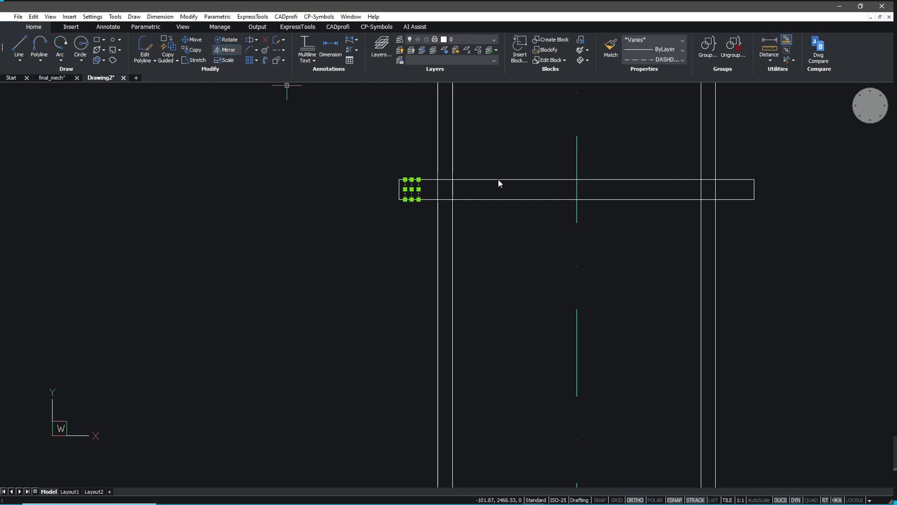
{"action": "left_click", "coordinate": [577, 199]}
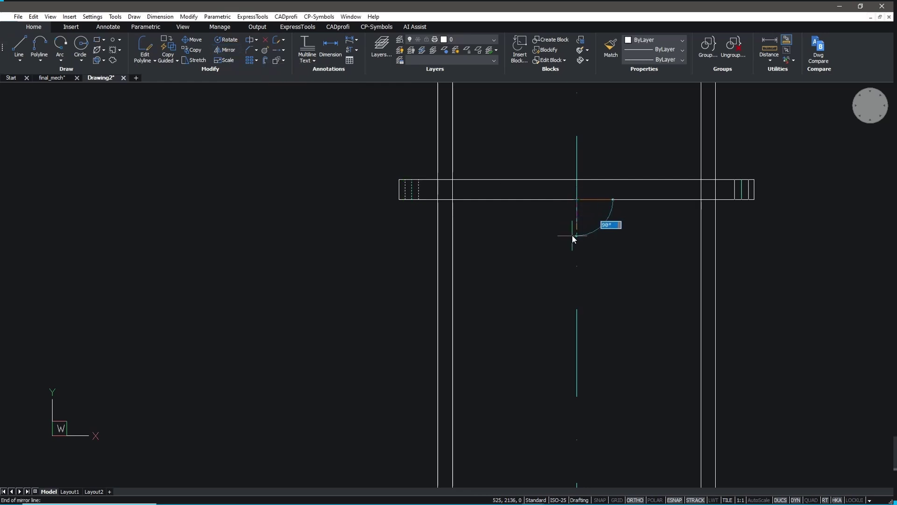
{"action": "left_click", "coordinate": [573, 236]}
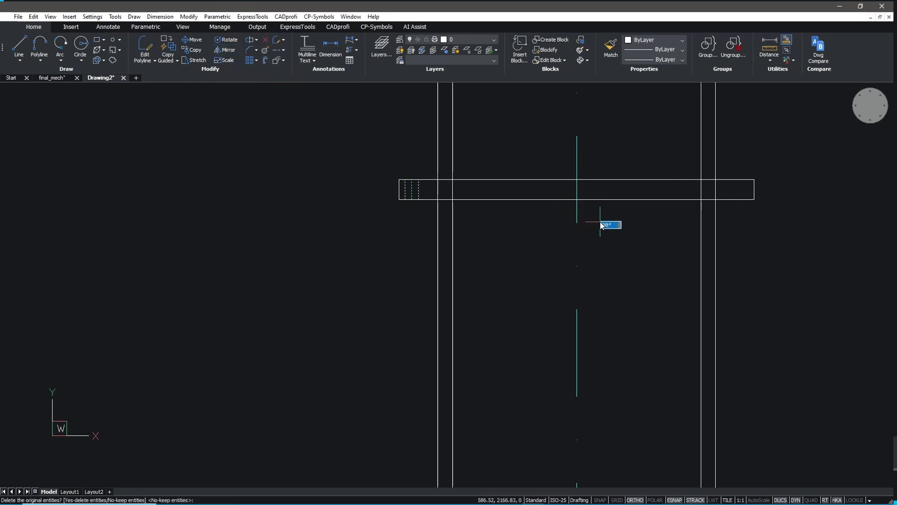
{"action": "key", "text": "Return"}
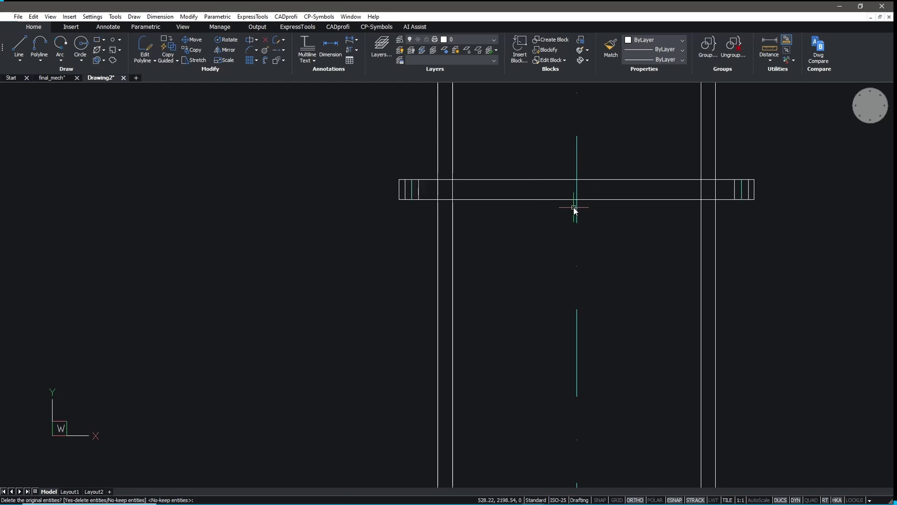